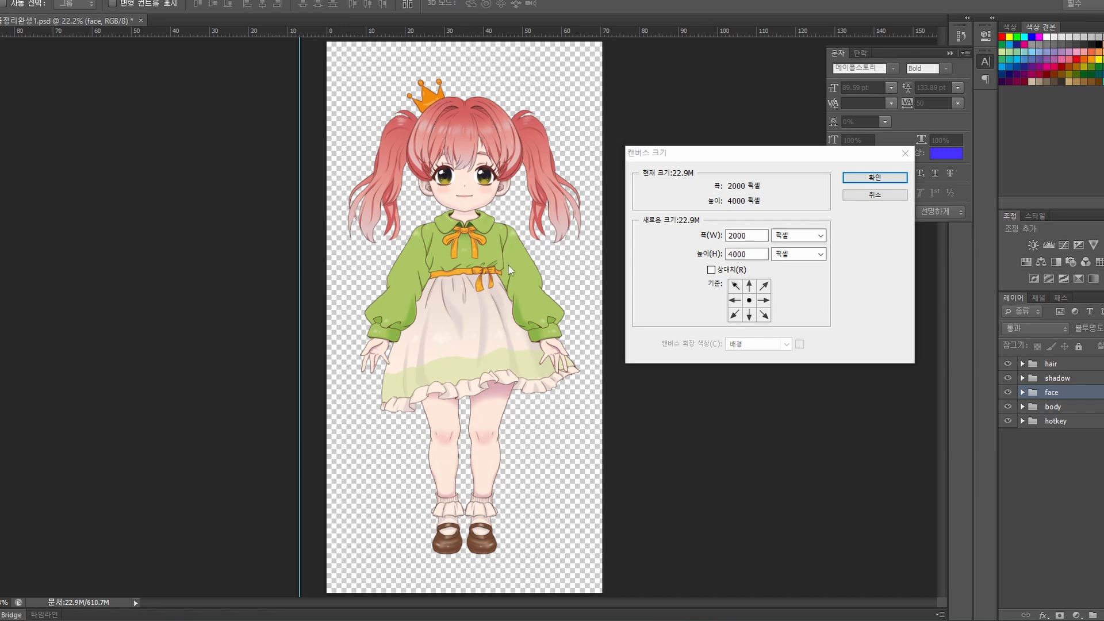
Dismiss the canvas size settings without changes and expand the hotkey layer group
click(860, 202)
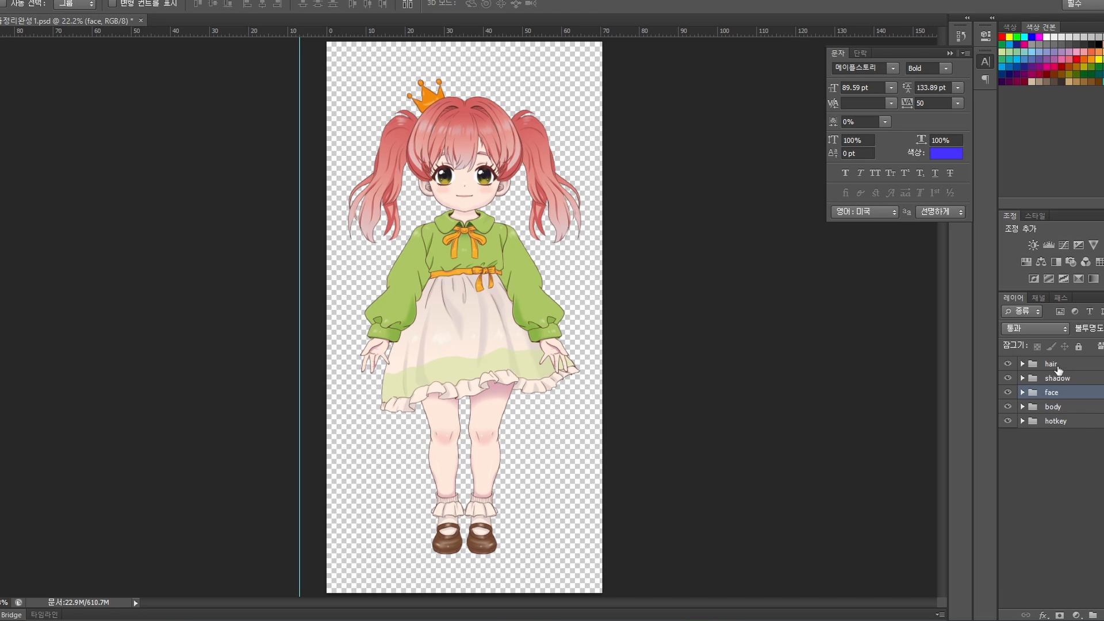
click(1056, 423)
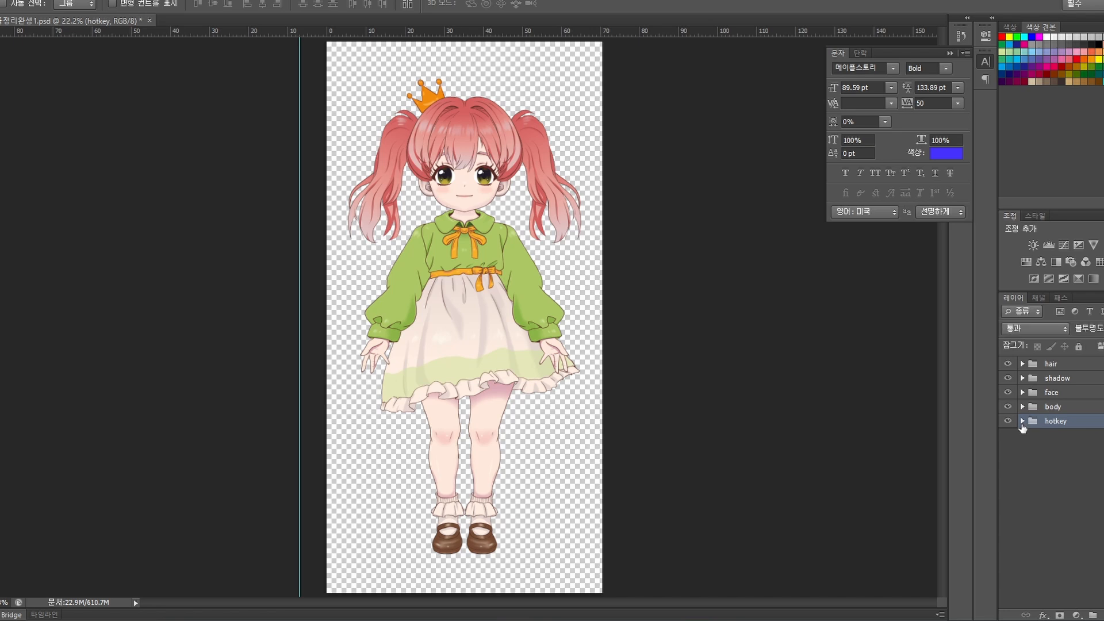
click(1022, 423)
scroll(1024, 437, down, 1)
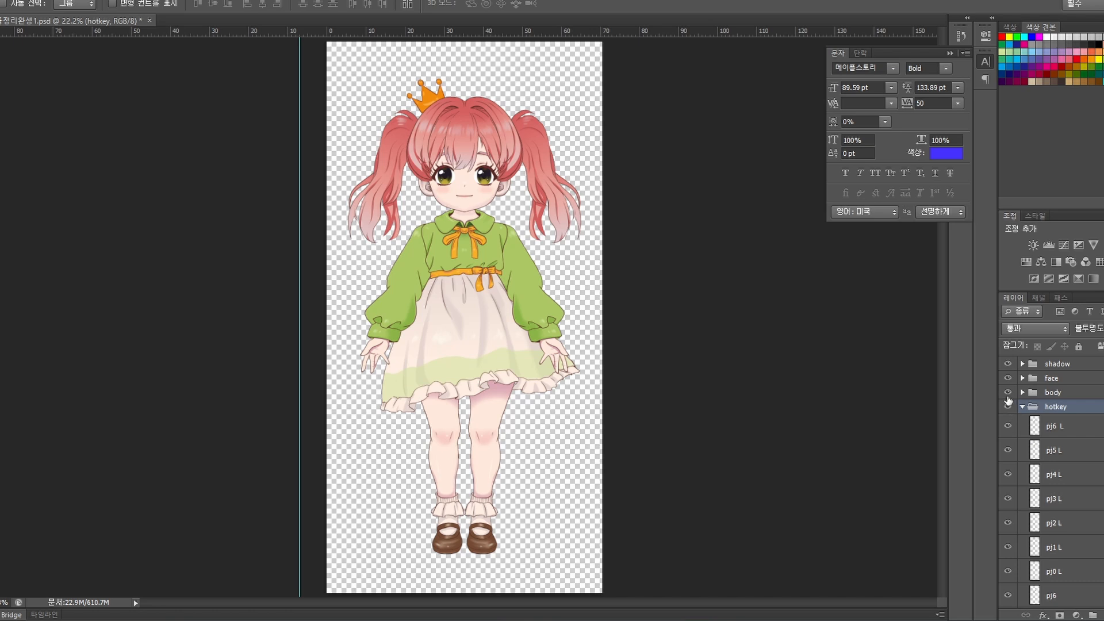
Hide the body, face, shadow and hair layer groups, keeping only the hotkey group shown
drag(1008, 394, 1009, 366)
scroll(1033, 388, up, 1)
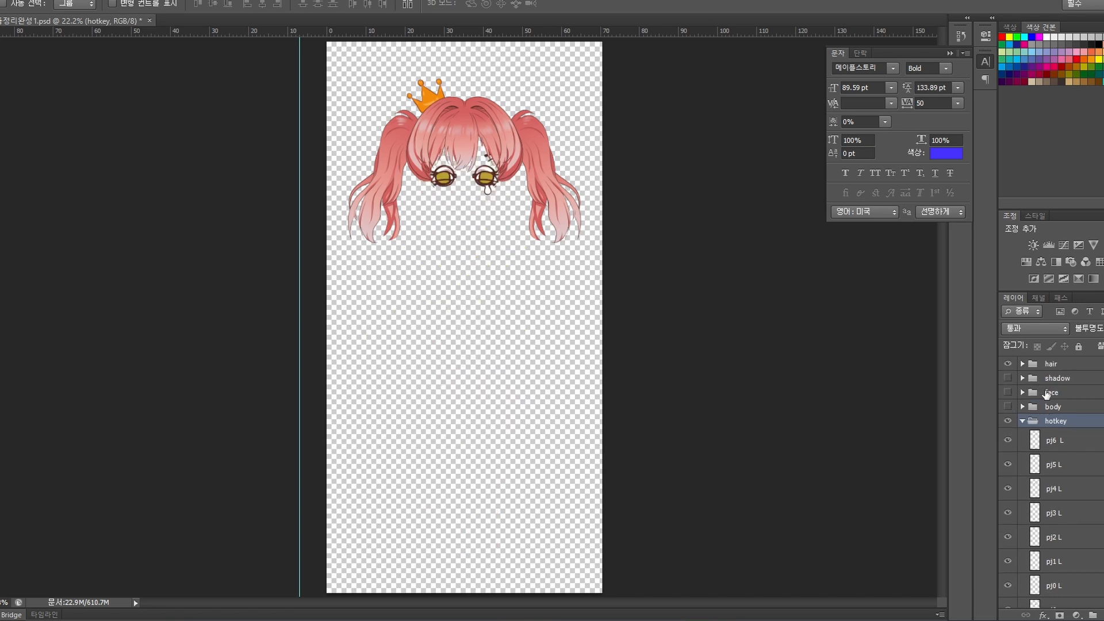
click(1007, 365)
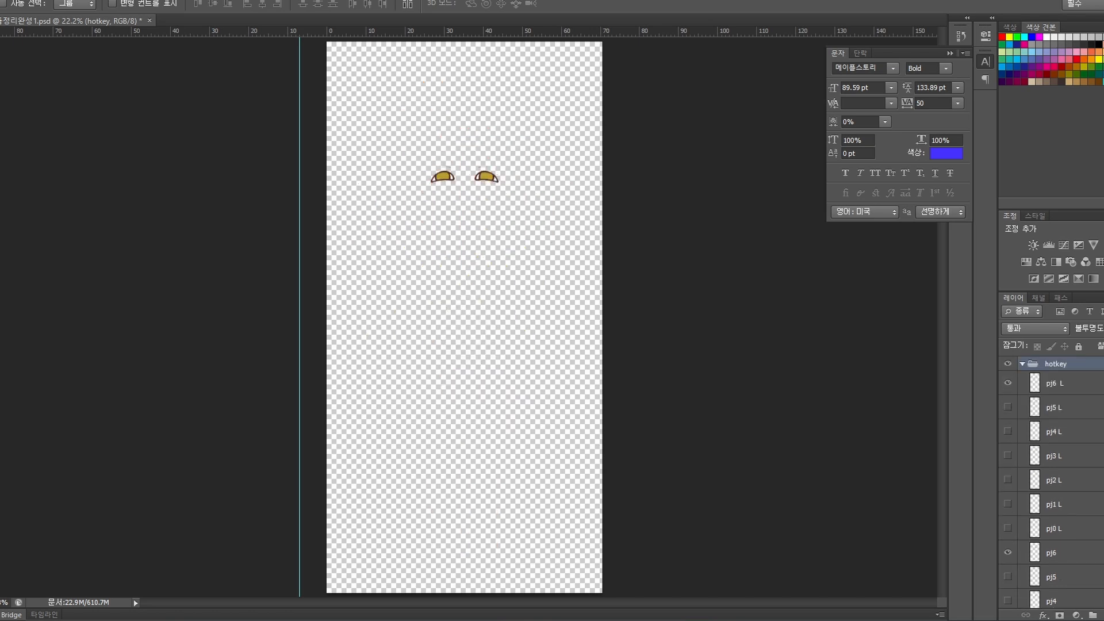
Hide the pj6 L and pj6 layers and show the pj5 L and pj5 layers to compare the eye variants
scroll(1052, 484, down, 3)
scroll(1051, 483, up, 3)
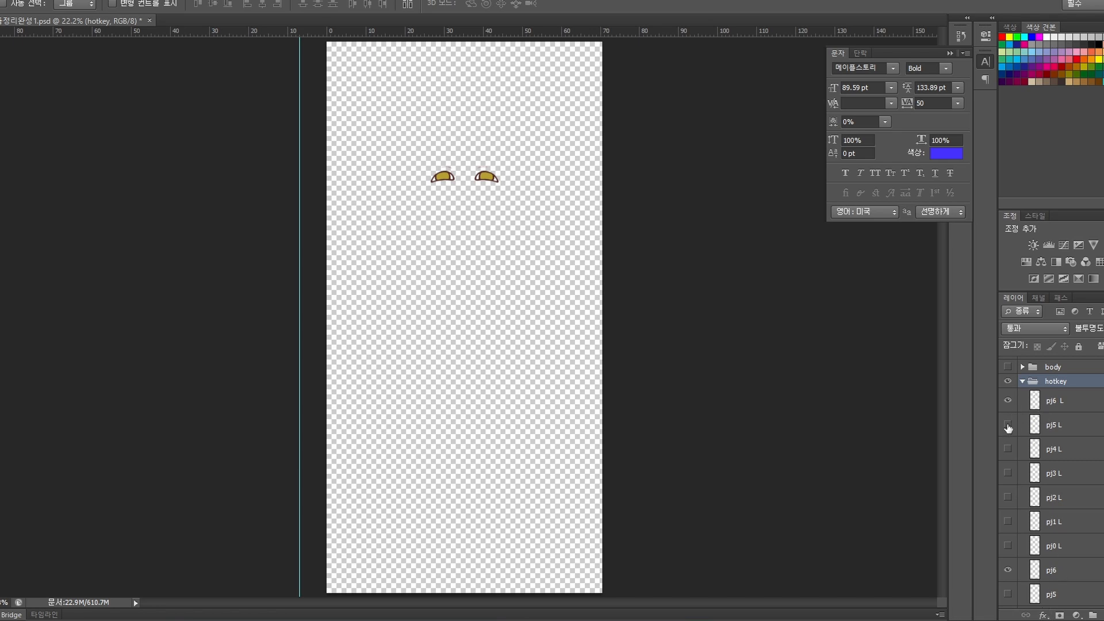
click(1008, 400)
click(1008, 570)
click(1008, 425)
click(1009, 574)
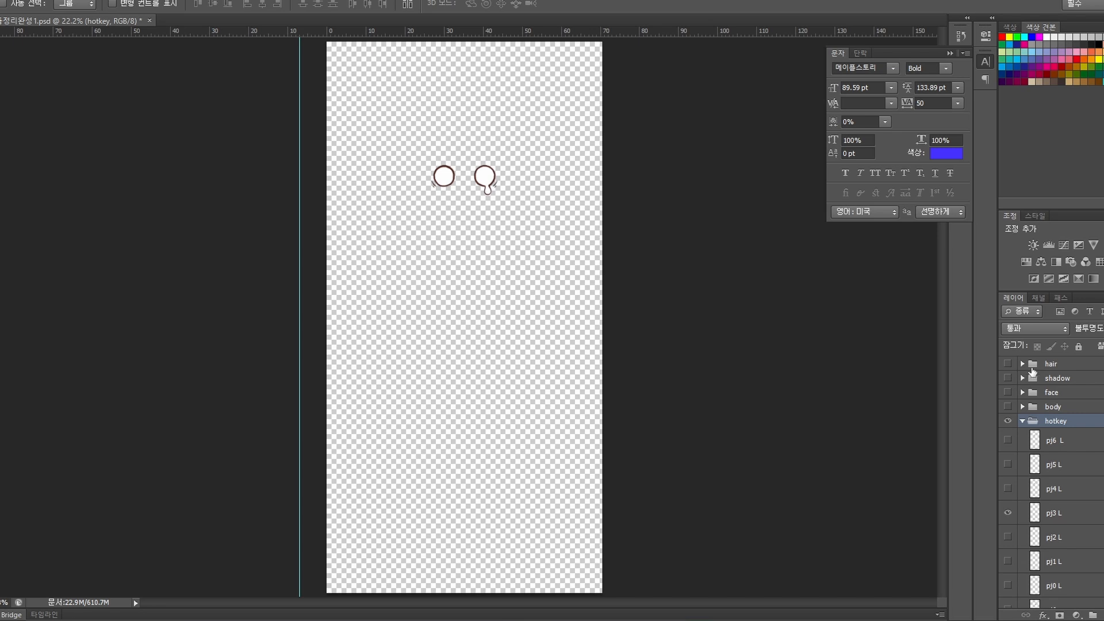
Collapse and hide the hotkey group, and show the body group with its layers expanded
click(1023, 422)
click(1010, 422)
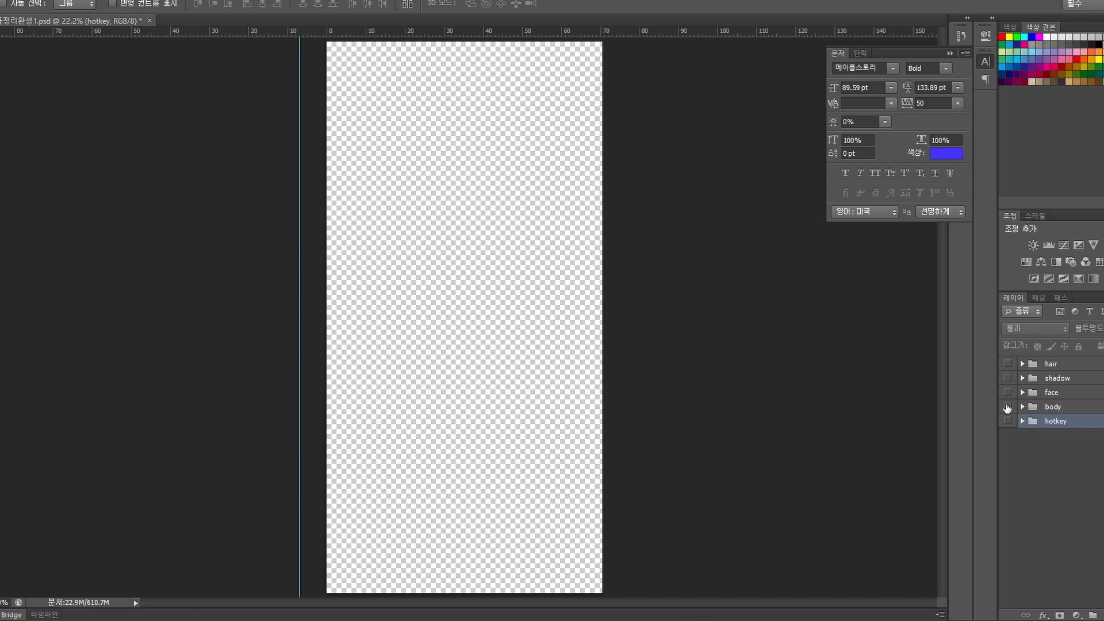
click(1008, 407)
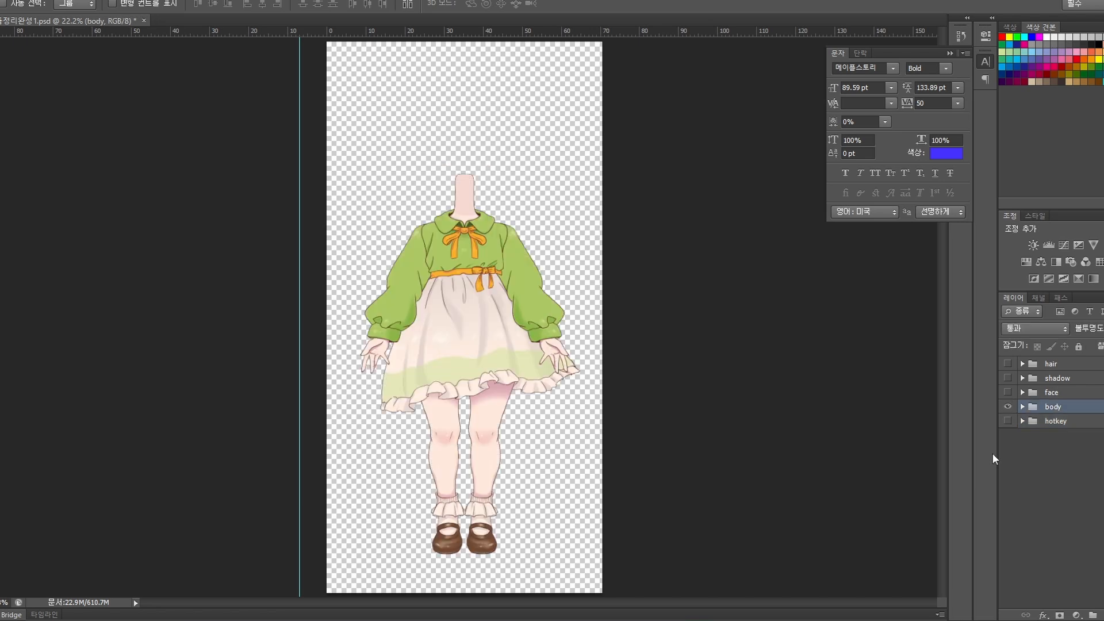
click(1022, 408)
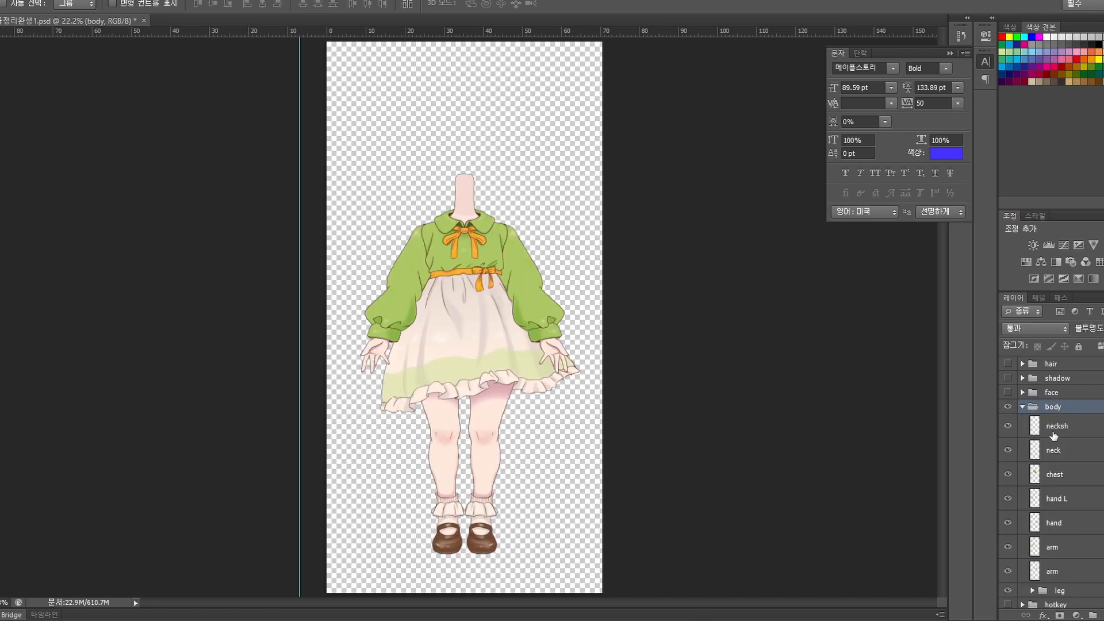
Toggle the necksh, neck, chest and hand L layers off and on to check each part
click(1033, 427)
click(1008, 431)
click(1009, 431)
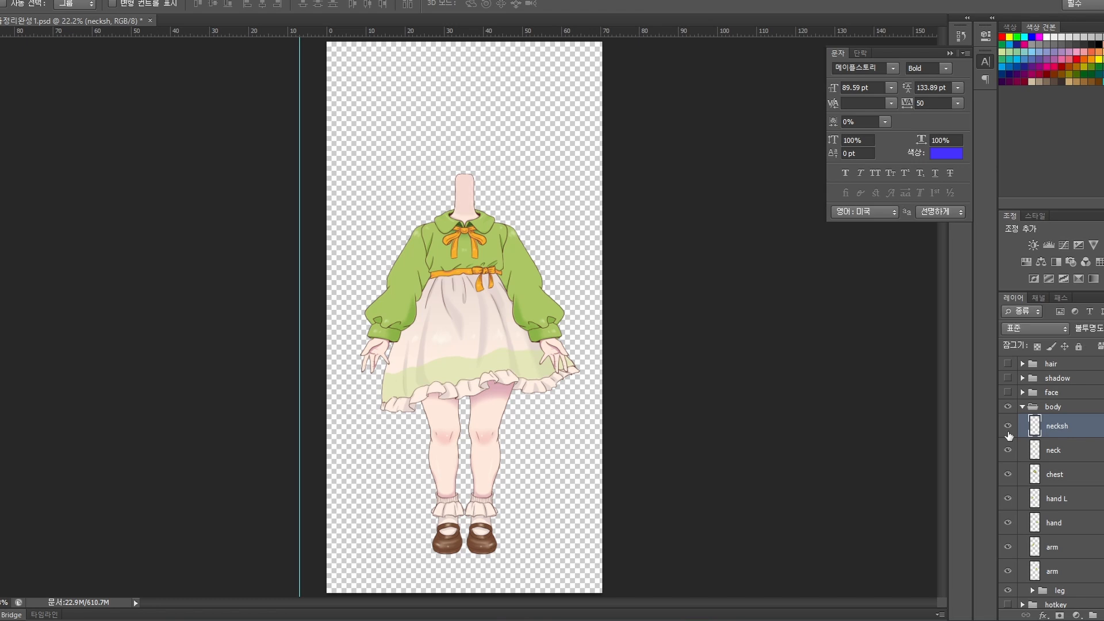
click(1008, 450)
click(1008, 451)
click(1008, 475)
click(1008, 476)
click(1007, 500)
click(1007, 500)
click(1008, 500)
click(1007, 500)
Hide the chest layer and toggle the upper one of the two arm layers to inspect the separate arm
click(1008, 476)
click(1008, 547)
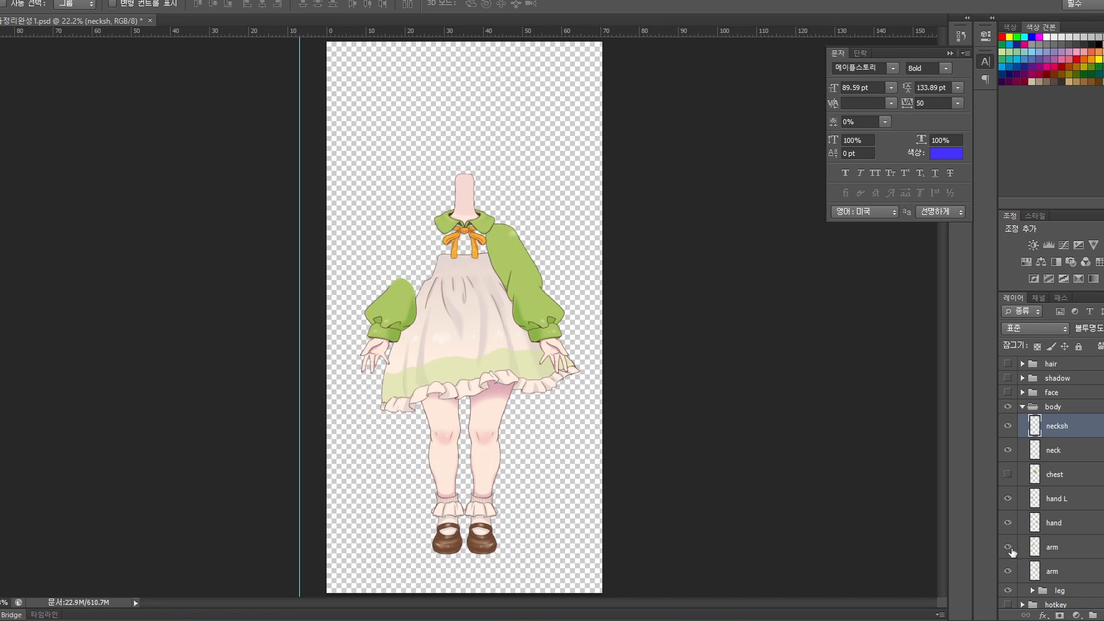
click(1008, 547)
click(1007, 547)
click(1008, 547)
scroll(1028, 504, down, 1)
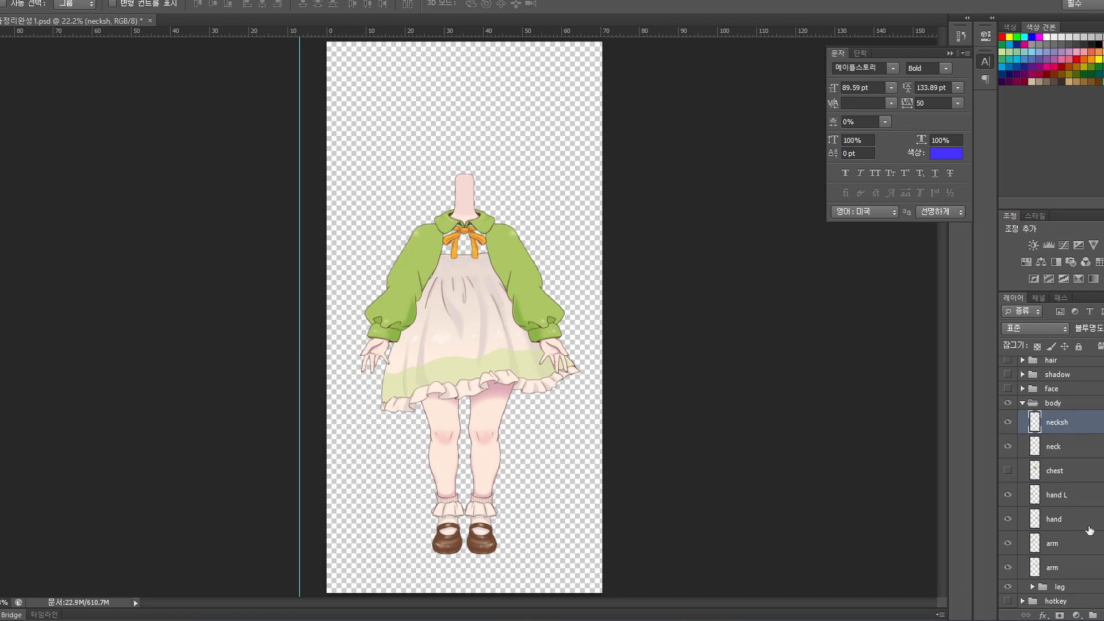
Expand the leg group inside body and hide the skirt layer to expose the legs
click(1033, 586)
scroll(1071, 521, down, 3)
scroll(1071, 525, down, 3)
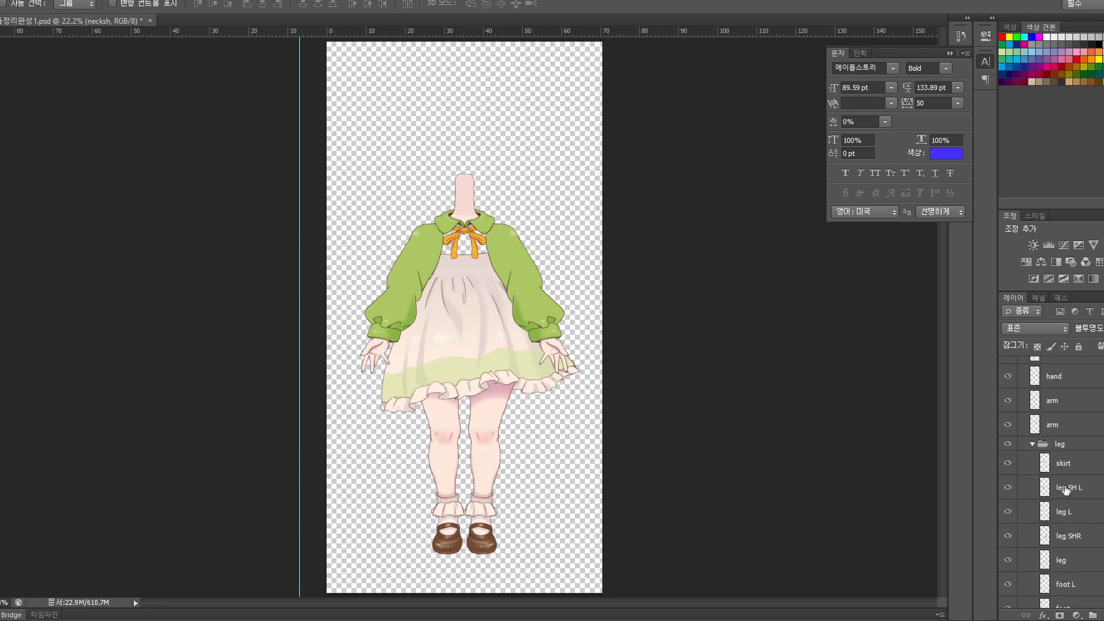
scroll(1066, 490, down, 2)
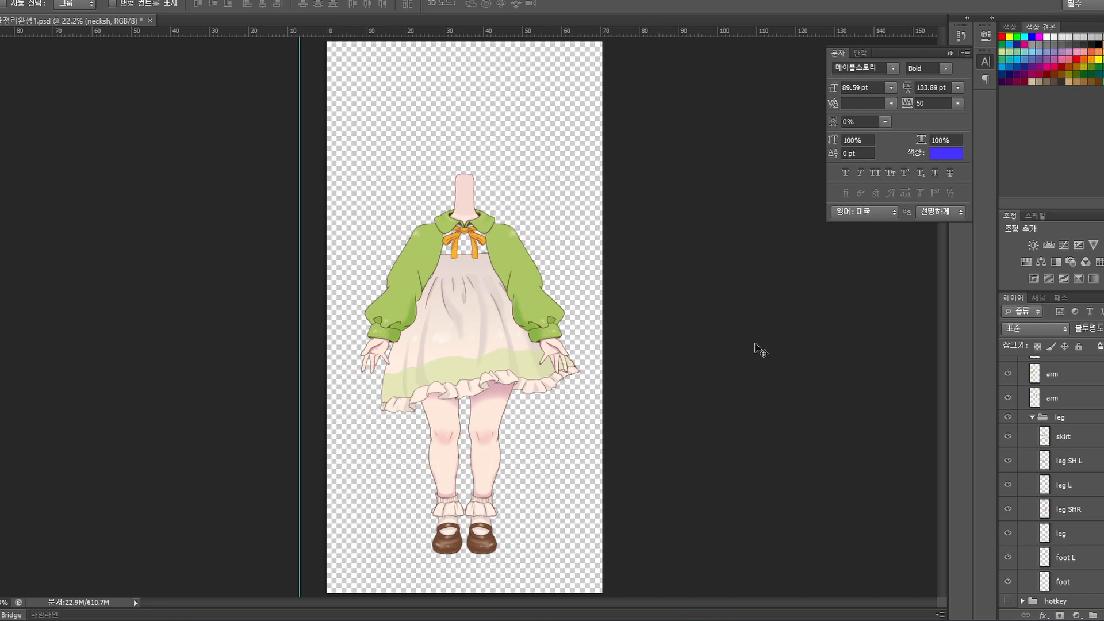
click(1007, 436)
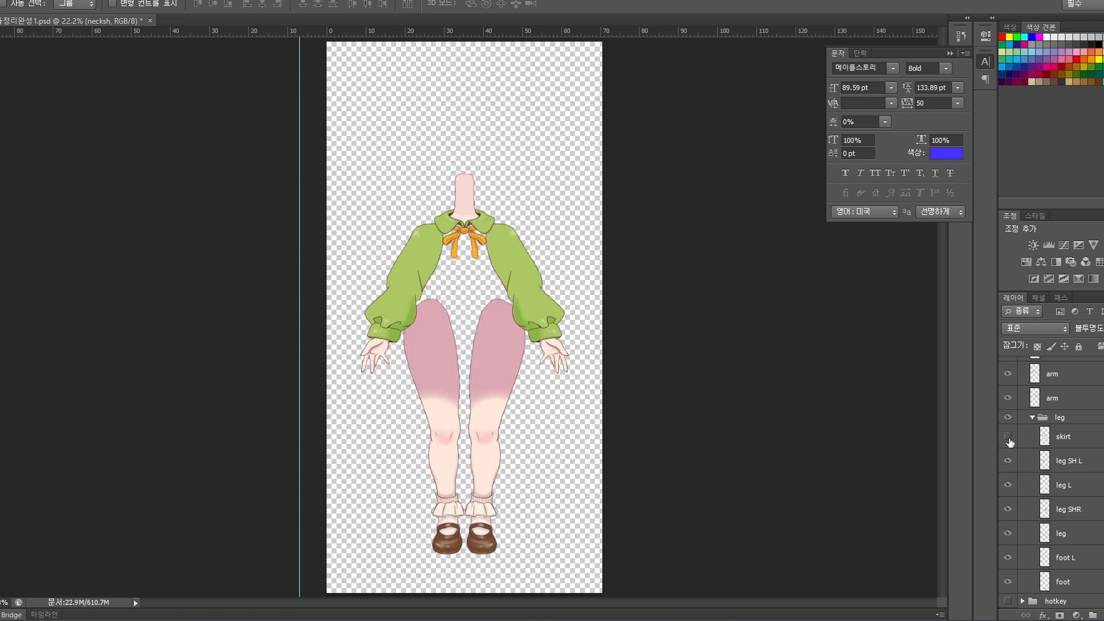
Toggle the leg SH L layer off and on to inspect the thigh shadow
click(1009, 460)
click(1009, 461)
click(1010, 461)
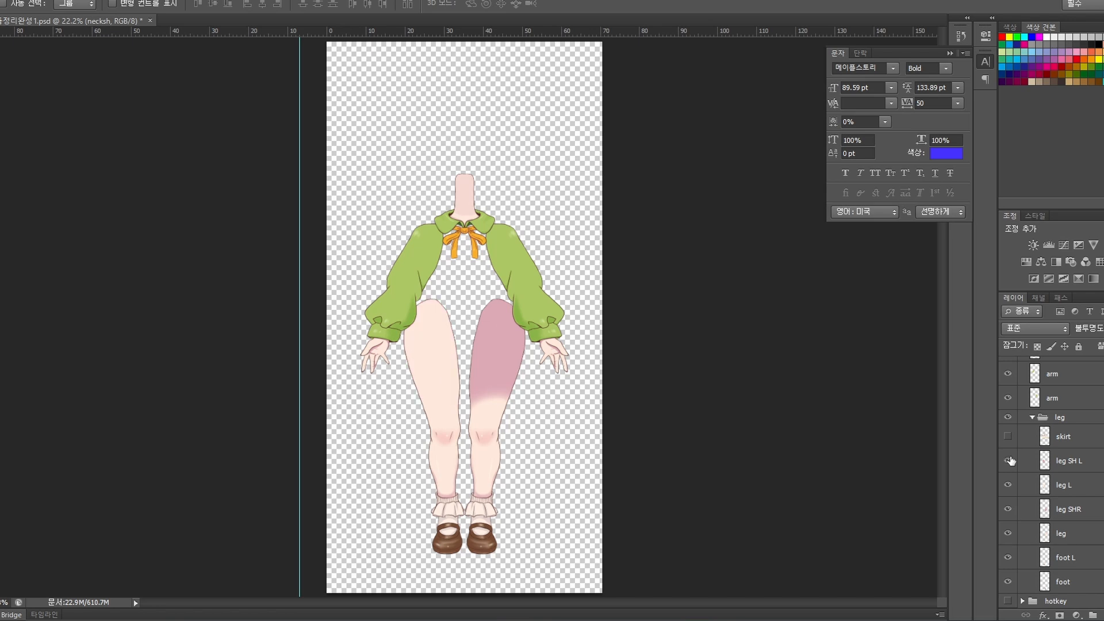
click(1010, 461)
Toggle the leg L and leg layers off and on to inspect each upper leg piece
click(1009, 486)
click(1009, 486)
click(1009, 486)
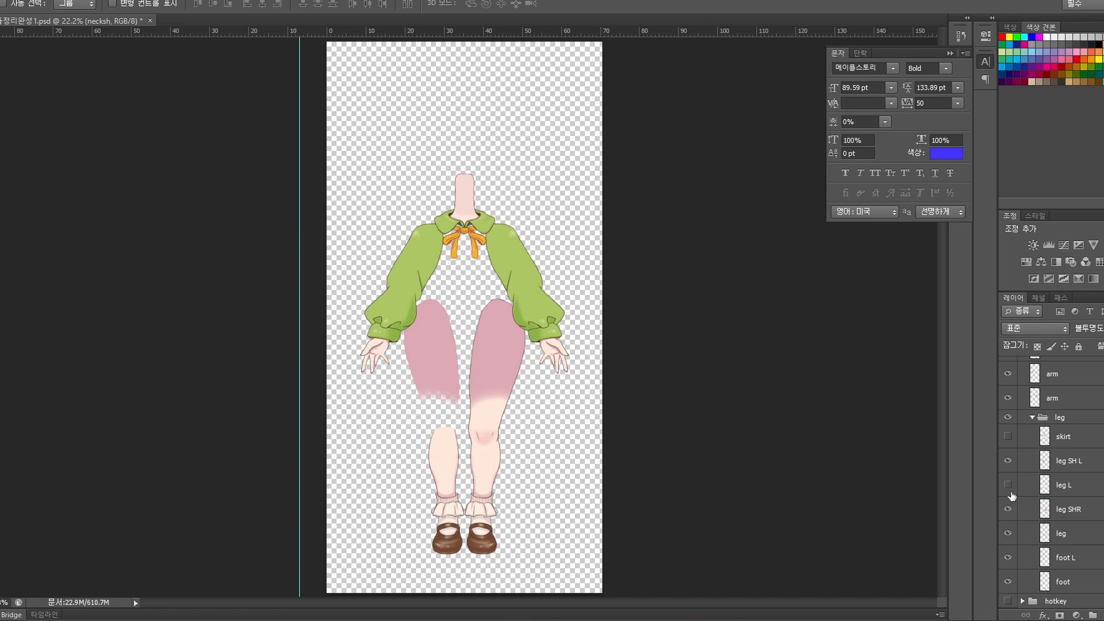
click(1009, 486)
click(1007, 534)
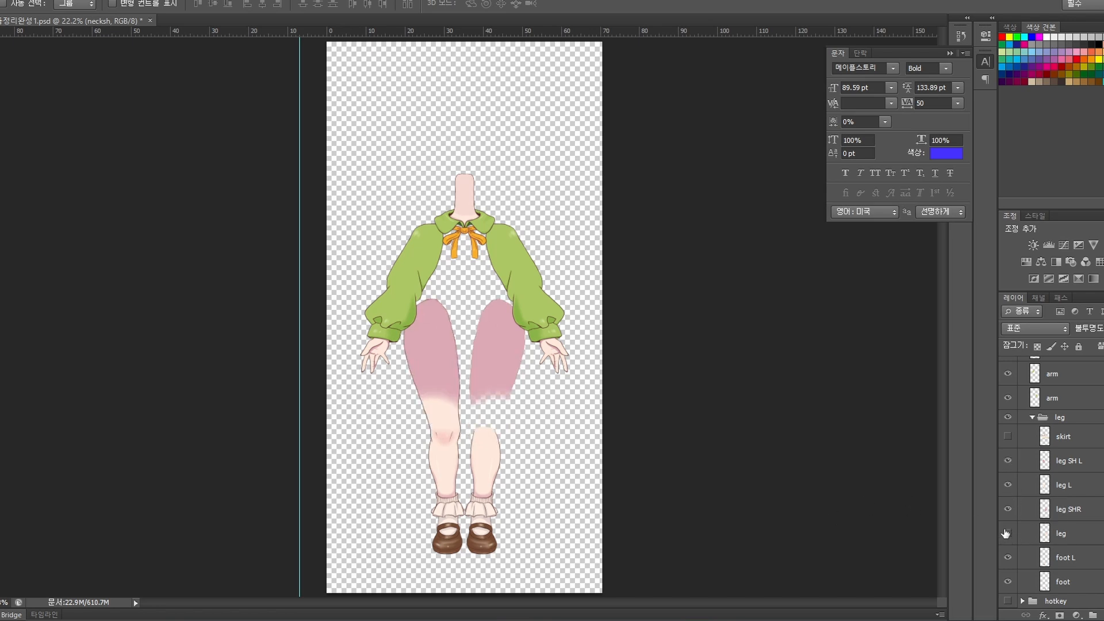
click(1008, 533)
Toggle the foot L layer off and on to inspect the lower leg and shoe
click(1010, 557)
click(1010, 557)
click(1010, 558)
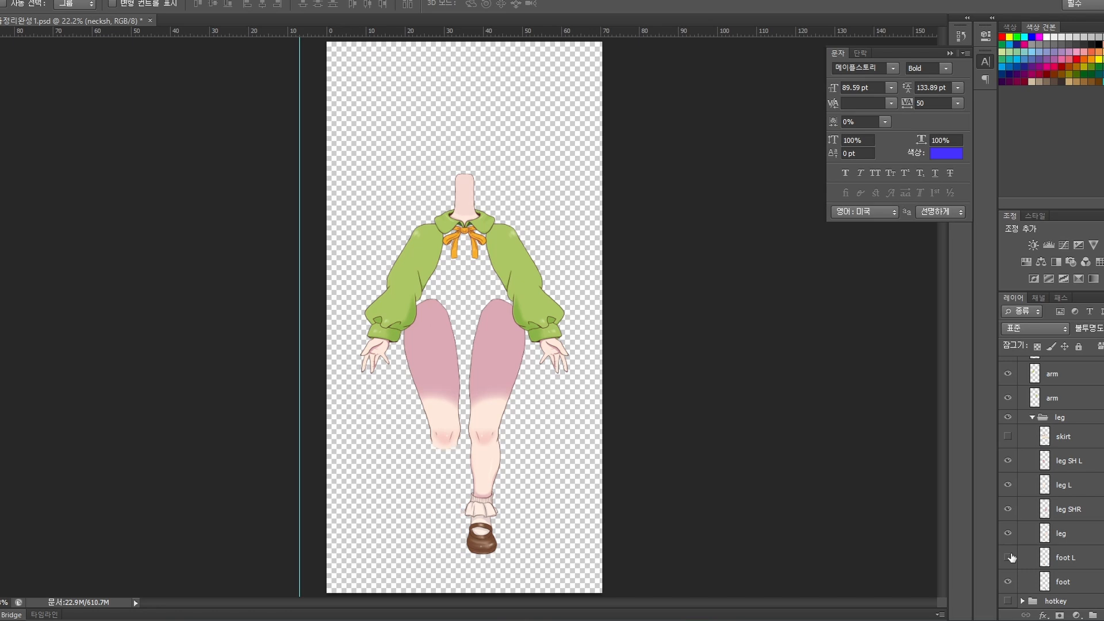
click(1010, 557)
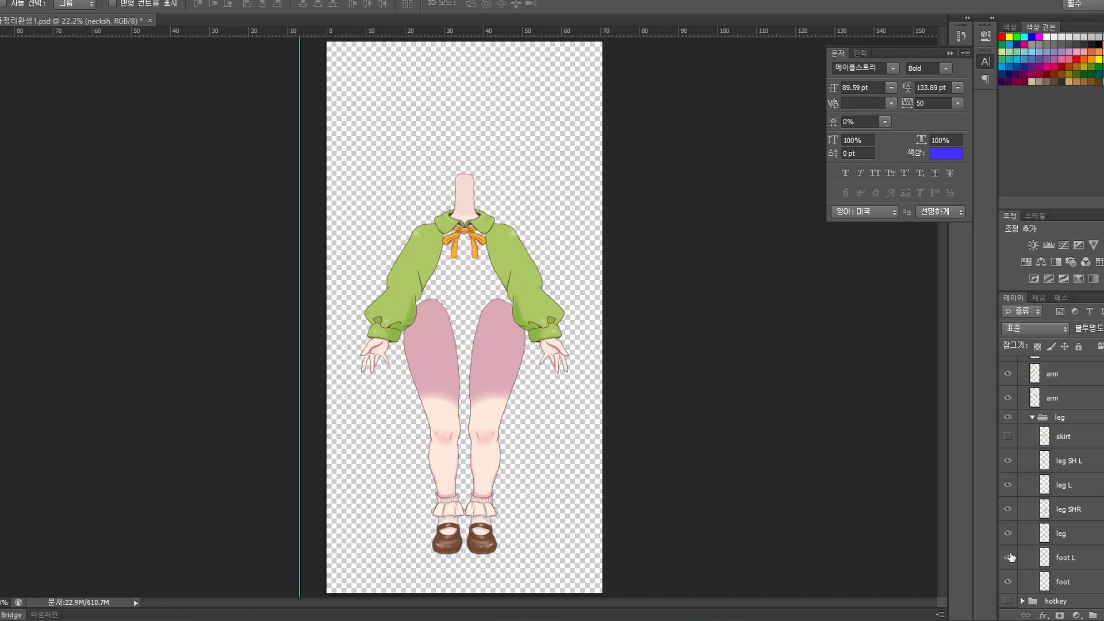
Show the skirt and chest layers again and collapse the body group
click(1007, 436)
scroll(1021, 449, up, 1)
scroll(1018, 456, up, 8)
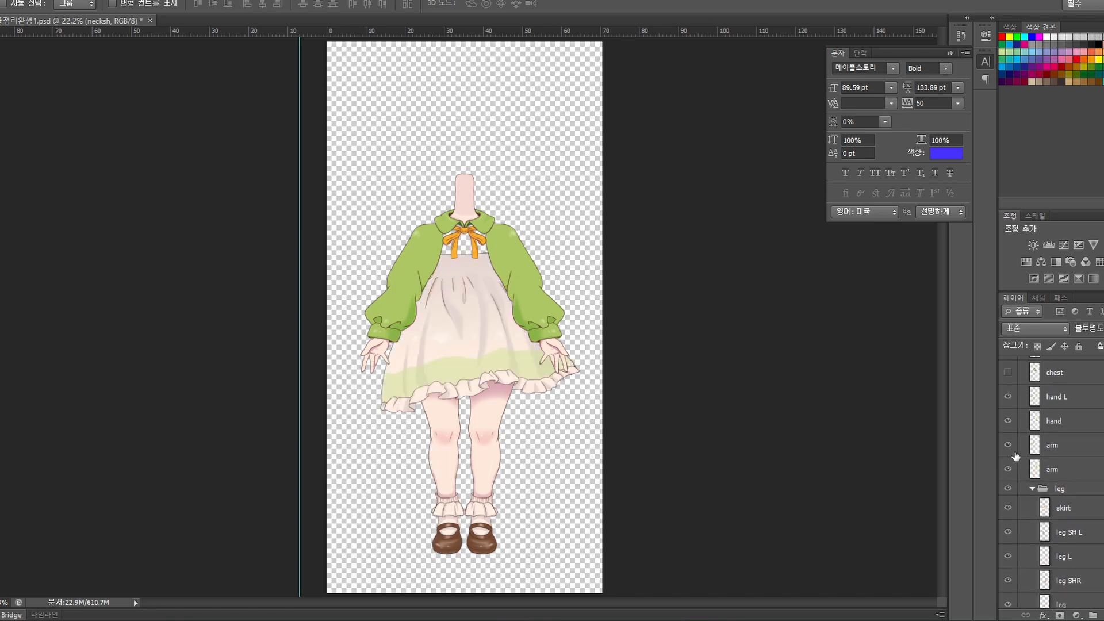
mouse_move(1008, 428)
mouse_down()
mouse_move(1008, 406)
mouse_move(1008, 429)
mouse_up()
scroll(1068, 461, up, 2)
scroll(1070, 464, up, 2)
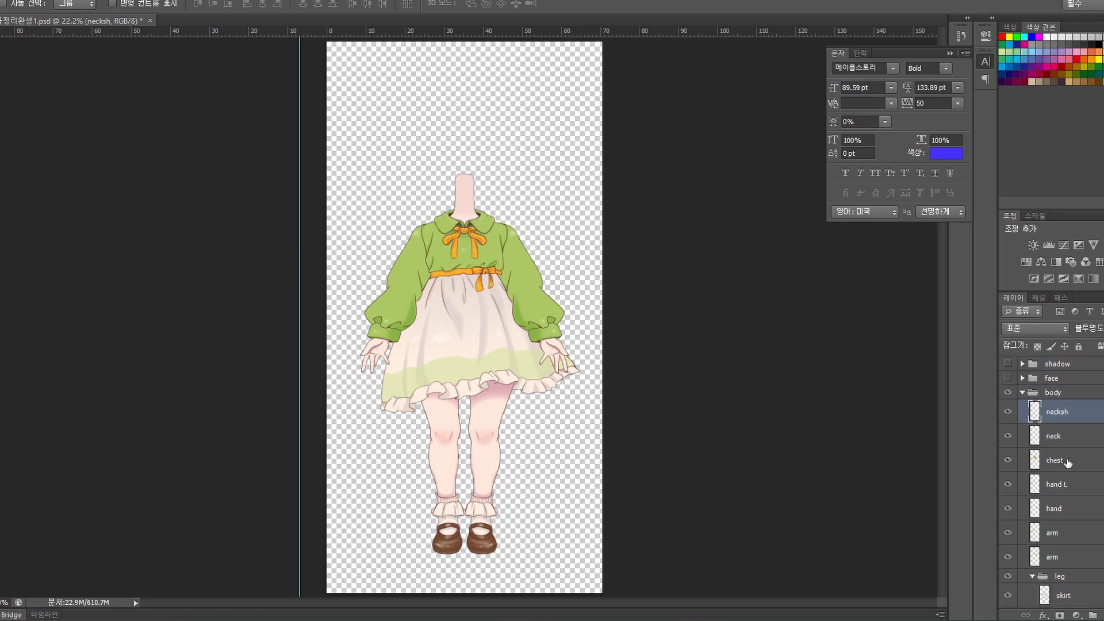
click(1023, 407)
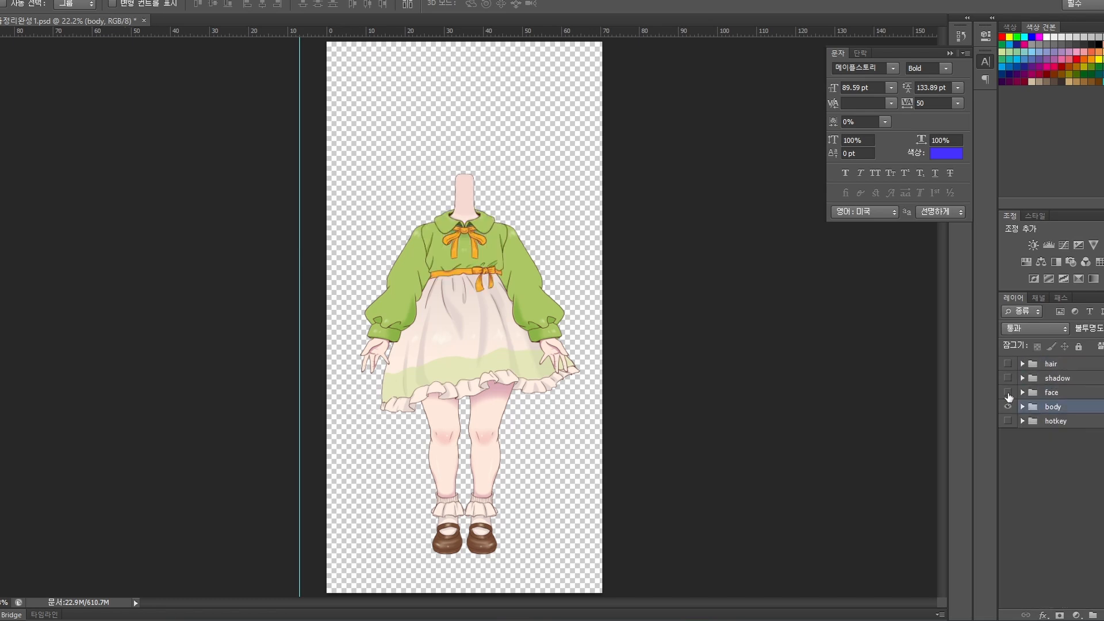
Show and expand the face group, and toggle its touch layer off and on
click(1008, 392)
click(1024, 393)
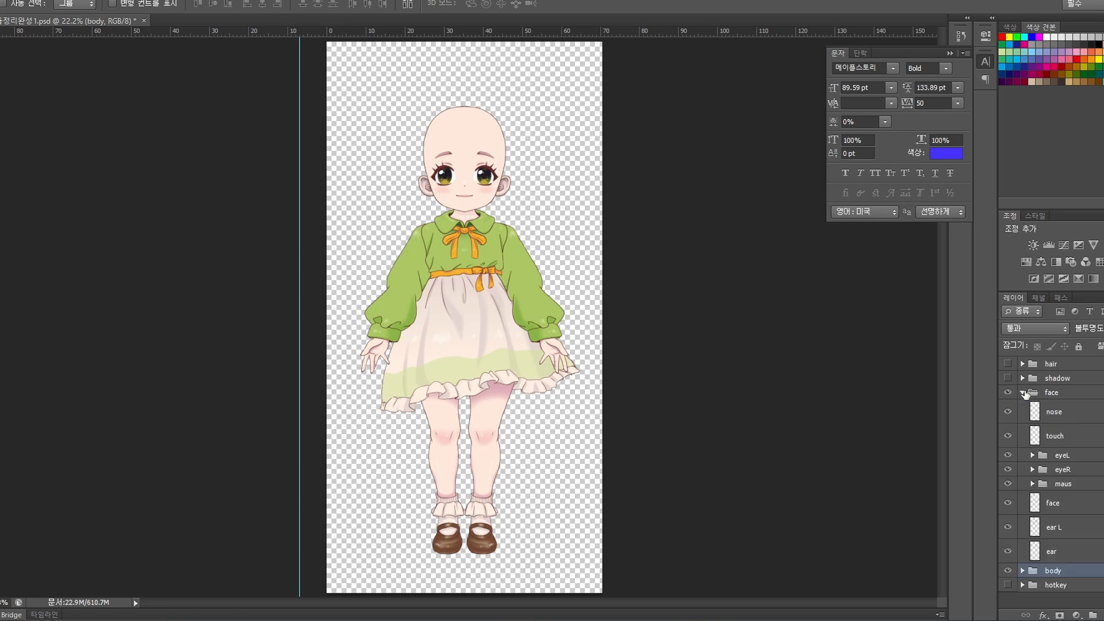
click(1008, 437)
click(1009, 437)
Toggle the face and ear L layers off and on to inspect the head and ear parts
click(1008, 504)
click(1008, 504)
click(1009, 504)
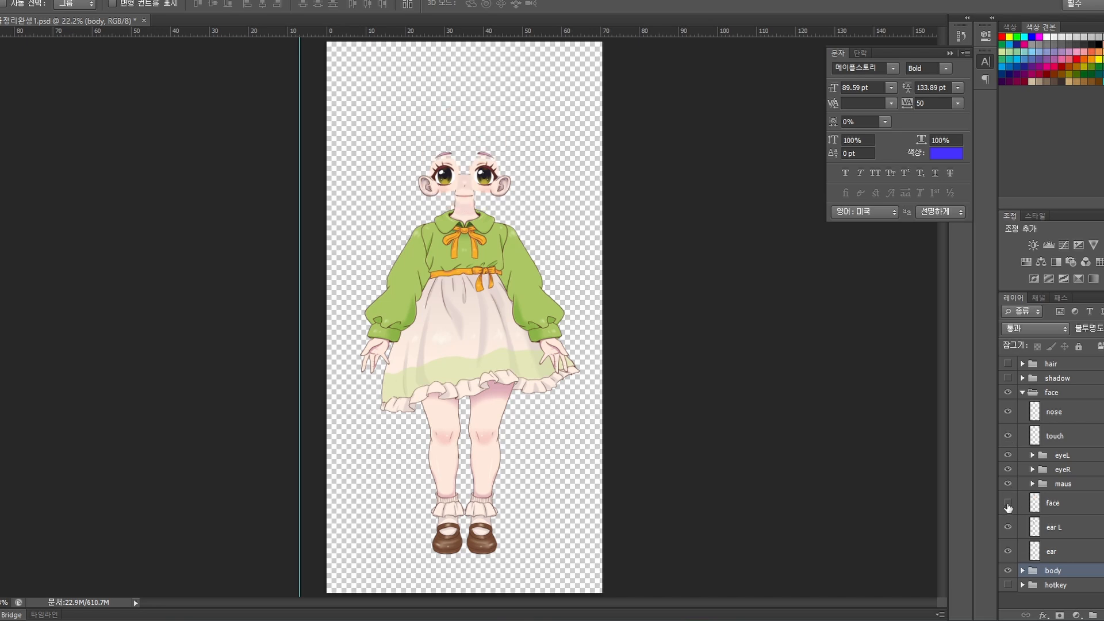
click(1008, 504)
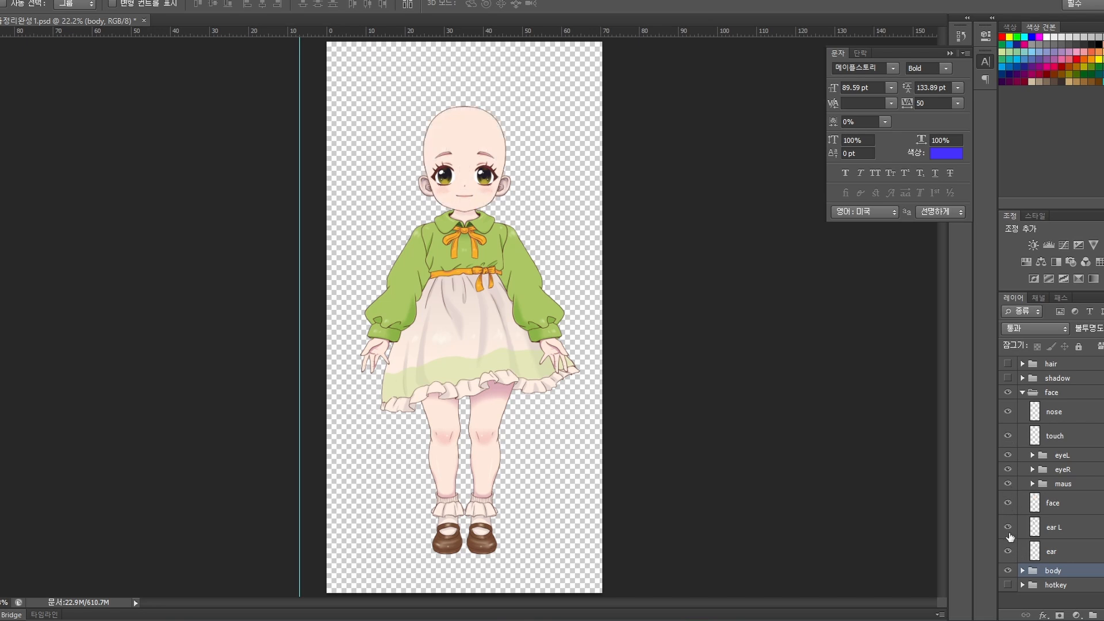
click(1008, 528)
click(1009, 528)
click(1008, 527)
click(1008, 528)
Expand the eyeR group, select its Eyebrow layer, and look through the eye part layers down to eyeup
click(1044, 456)
click(1033, 469)
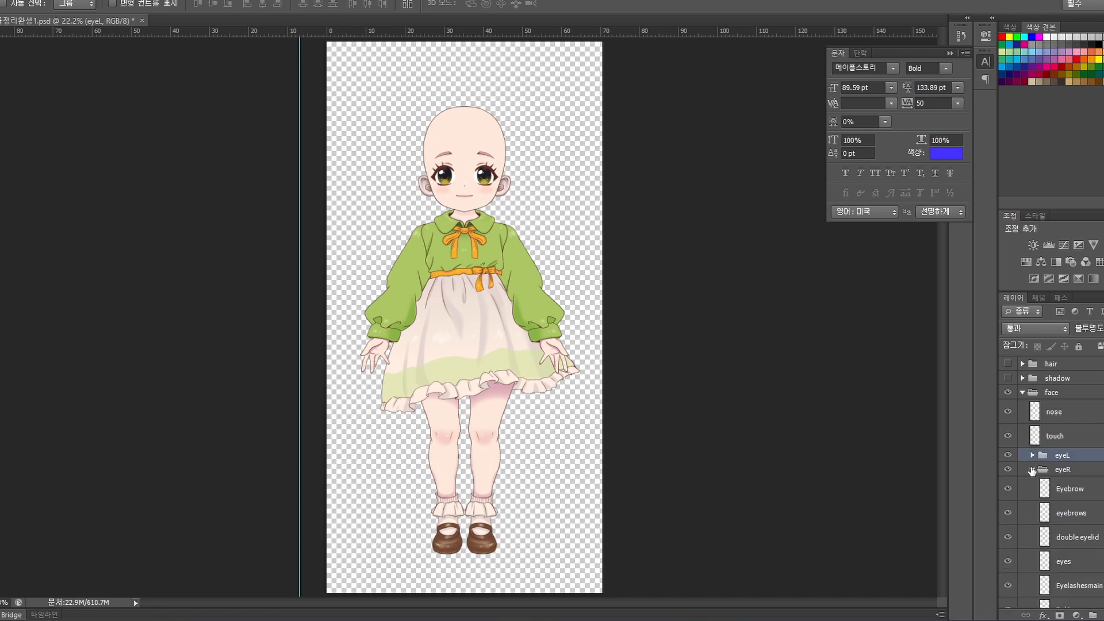
click(1073, 489)
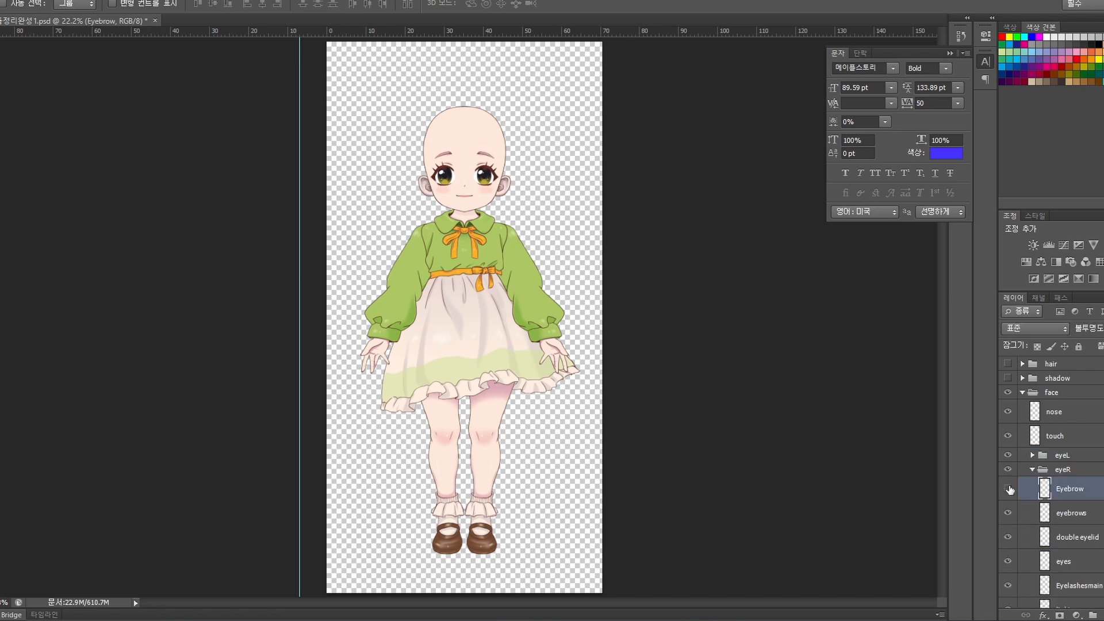
click(1009, 512)
click(1010, 521)
click(1009, 538)
click(1010, 564)
scroll(1069, 507, down, 5)
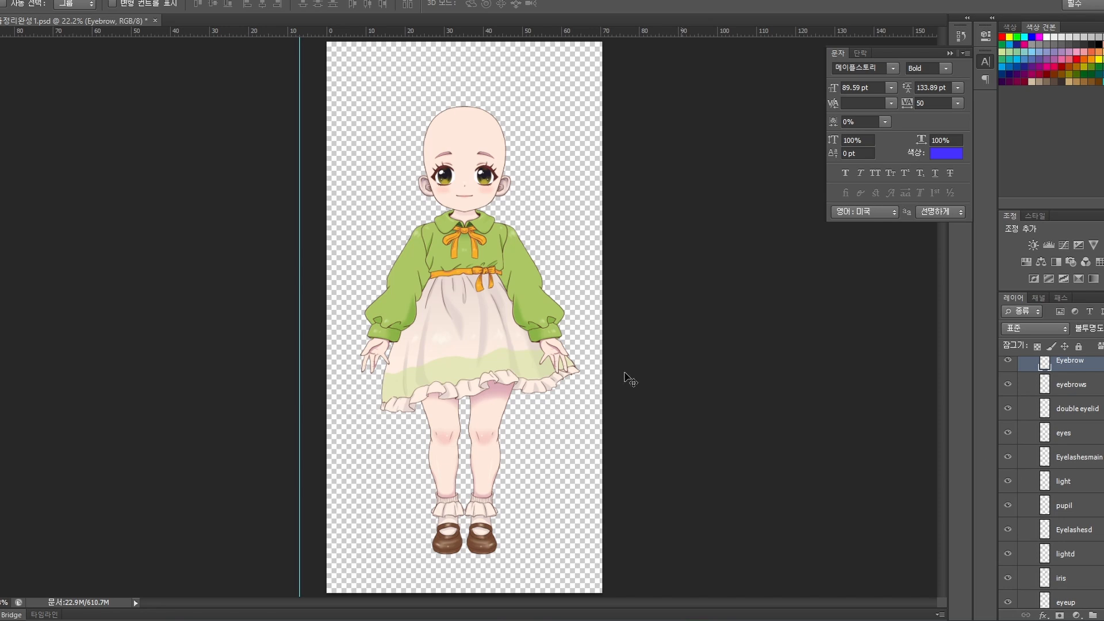
Toggle the eyes and Eyelashesmain layers of eyeR off and on in a close-up of the face
scroll(527, 184, up, 7)
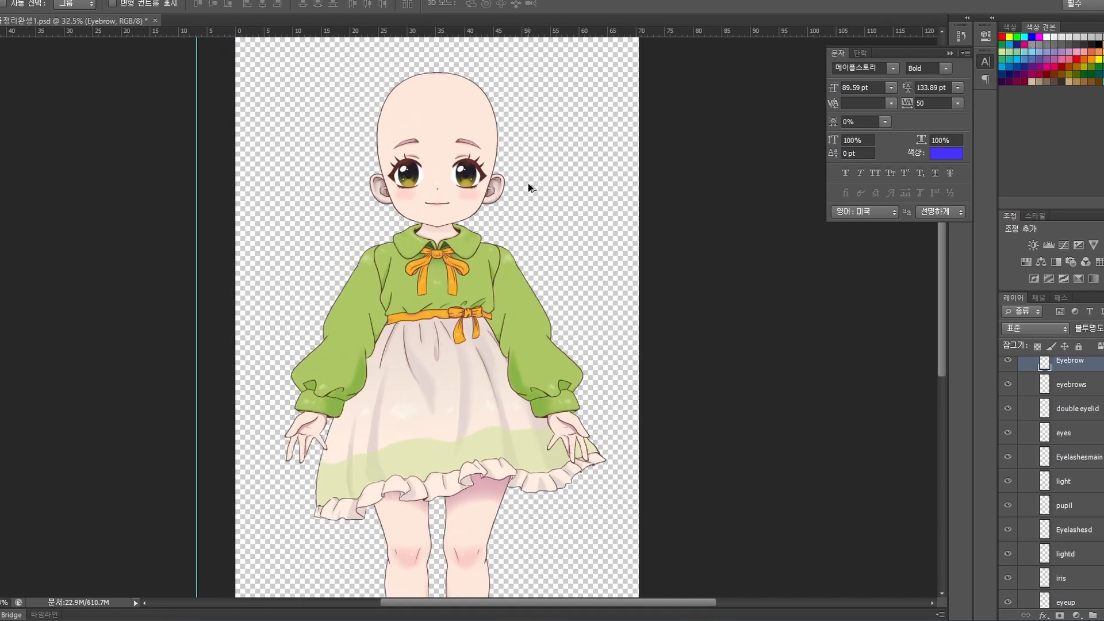
scroll(493, 208, up, 6)
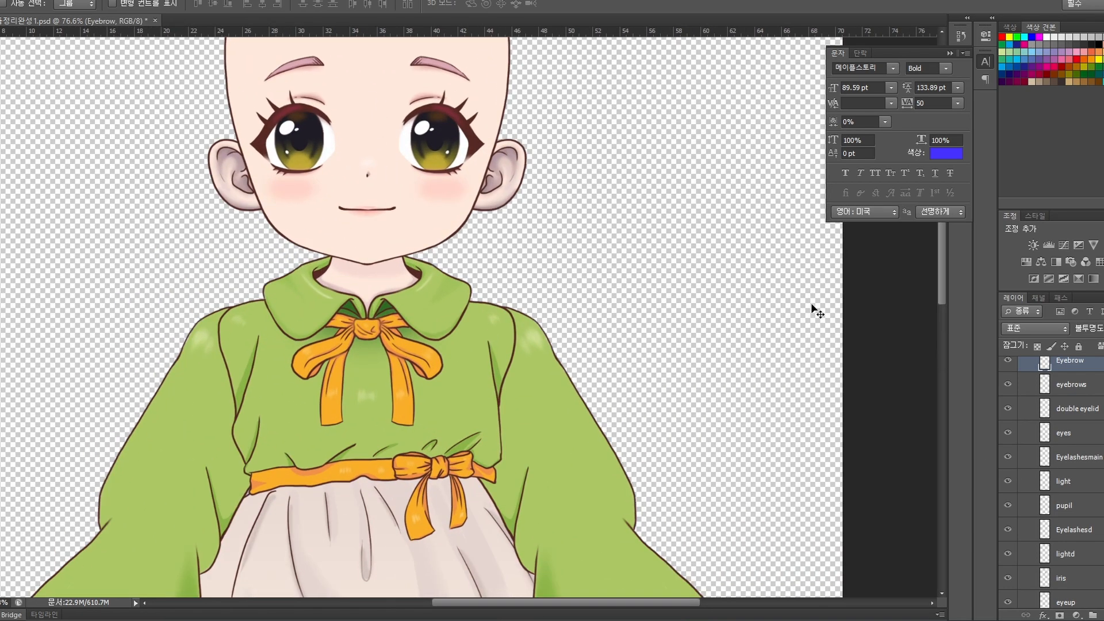
scroll(1022, 482, up, 1)
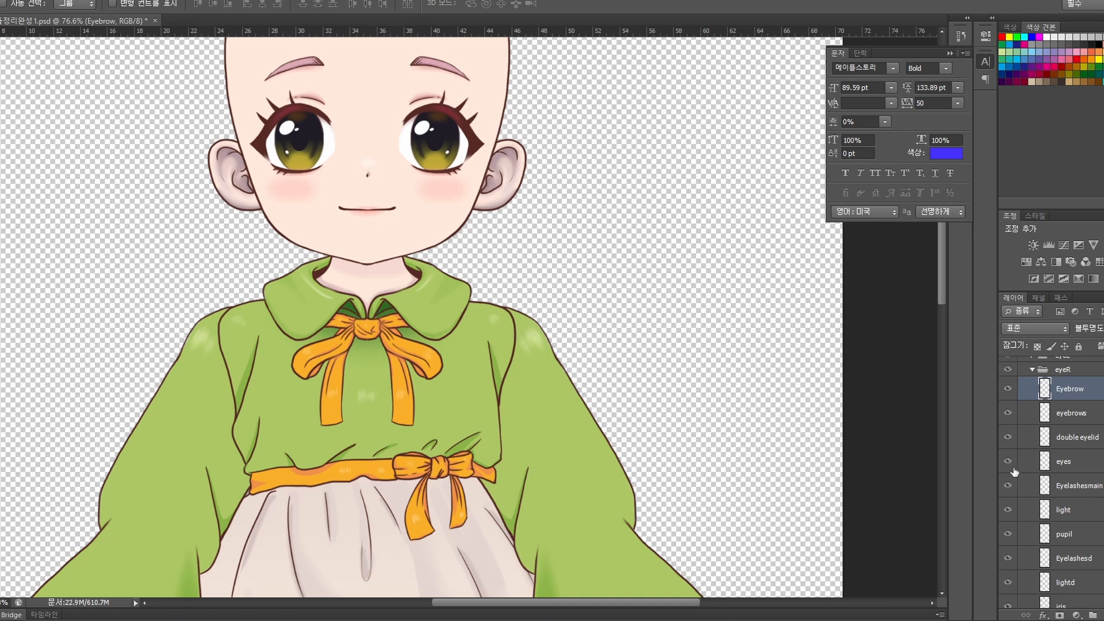
click(1008, 461)
click(1007, 461)
click(1008, 486)
click(1007, 486)
Toggle the light layer of eyeR off and on repeatedly to inspect the eye highlight
click(1008, 510)
click(1008, 509)
click(1008, 510)
click(1007, 510)
click(1007, 510)
click(1008, 509)
Toggle the pupil and Eyelashesd layers of eyeR off and on to inspect the pupil and lower lashes
click(1008, 537)
click(1008, 536)
click(1008, 536)
click(1008, 536)
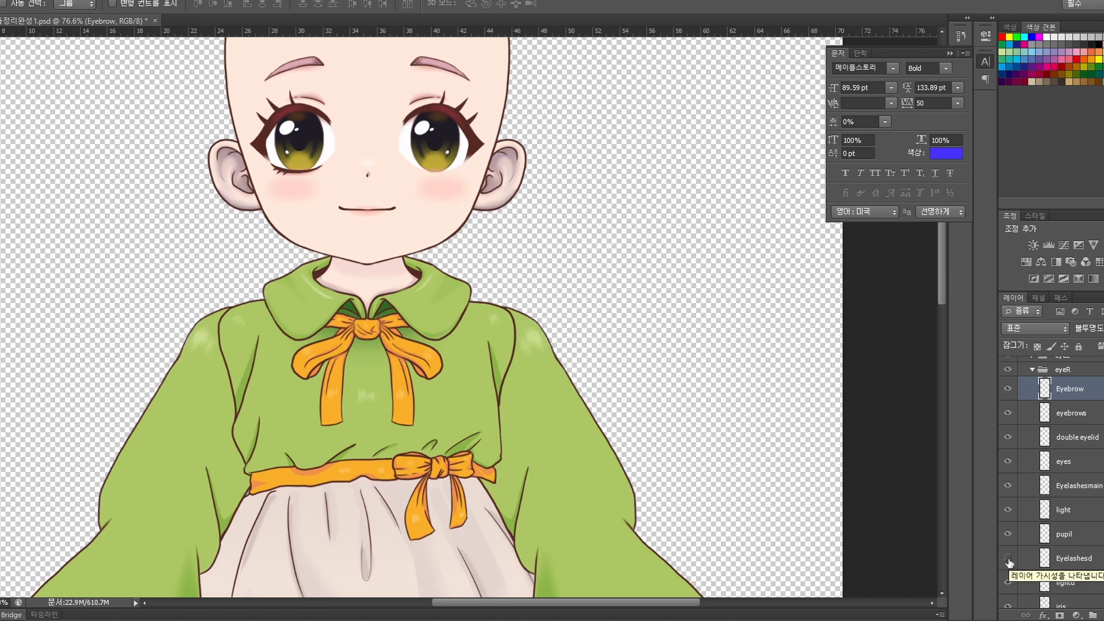
click(1008, 558)
click(1008, 558)
click(1008, 558)
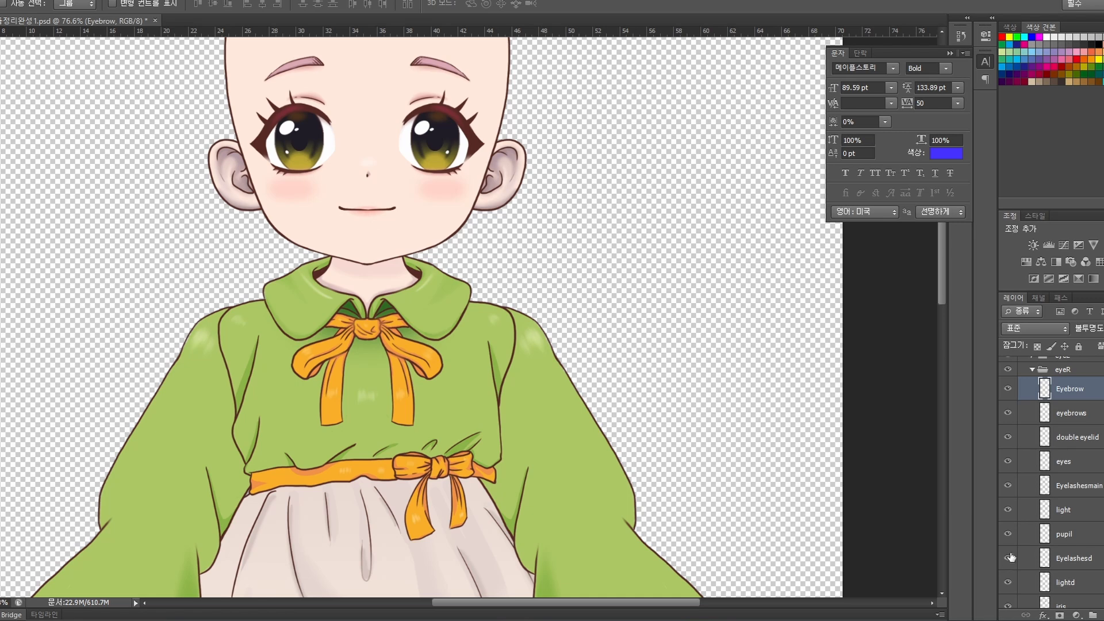
Toggle the iris layer of eyeR off and on to inspect the coloured part of the eye
scroll(1013, 549, down, 2)
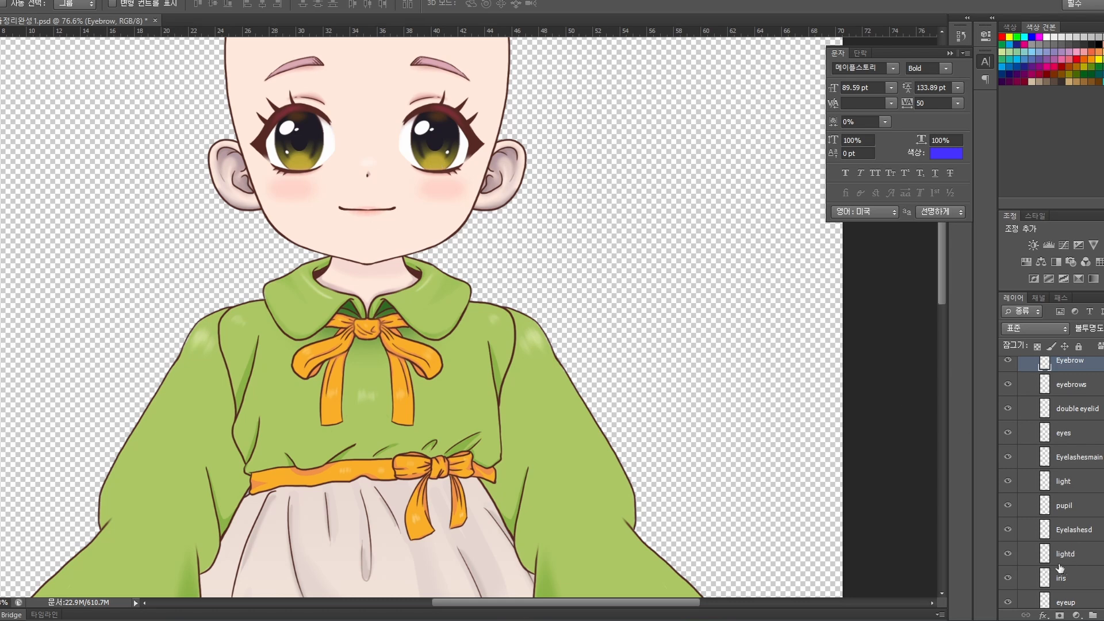
scroll(1060, 569, down, 3)
click(1008, 536)
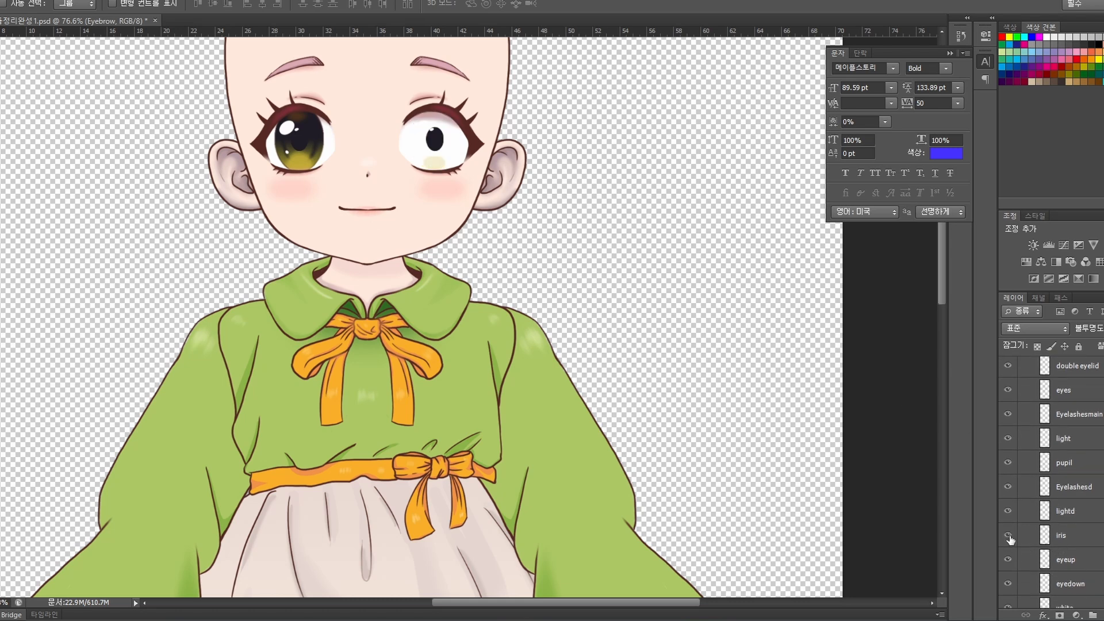
click(1009, 537)
click(1010, 537)
click(1009, 537)
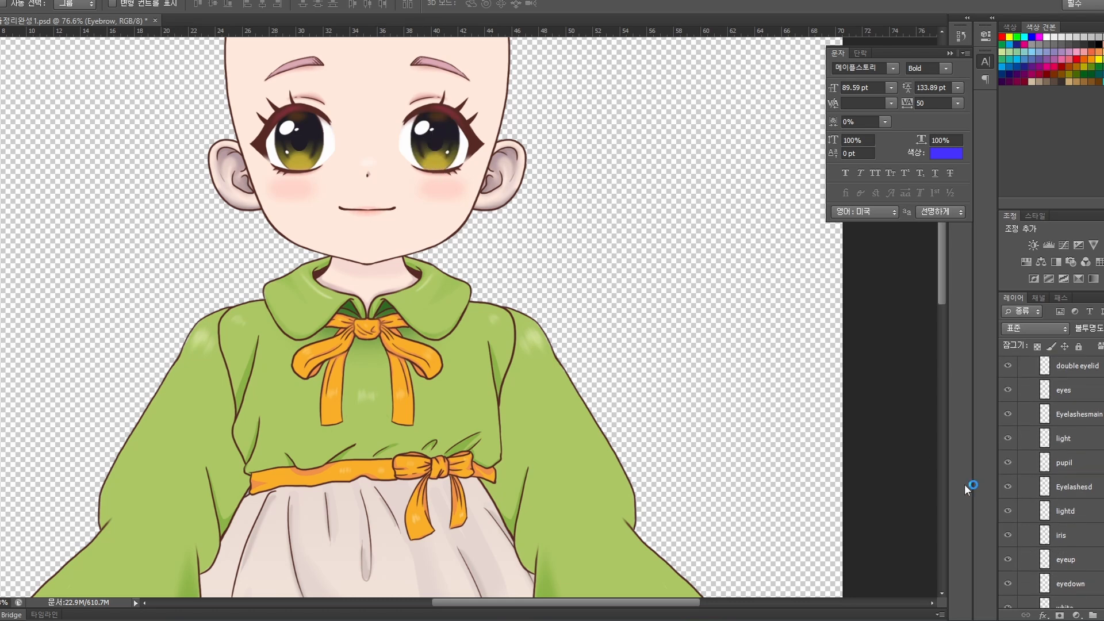
Select the eyedown layer of eyeR and toggle the white layer below it off and on
click(1089, 588)
scroll(1089, 588, down, 4)
click(1010, 551)
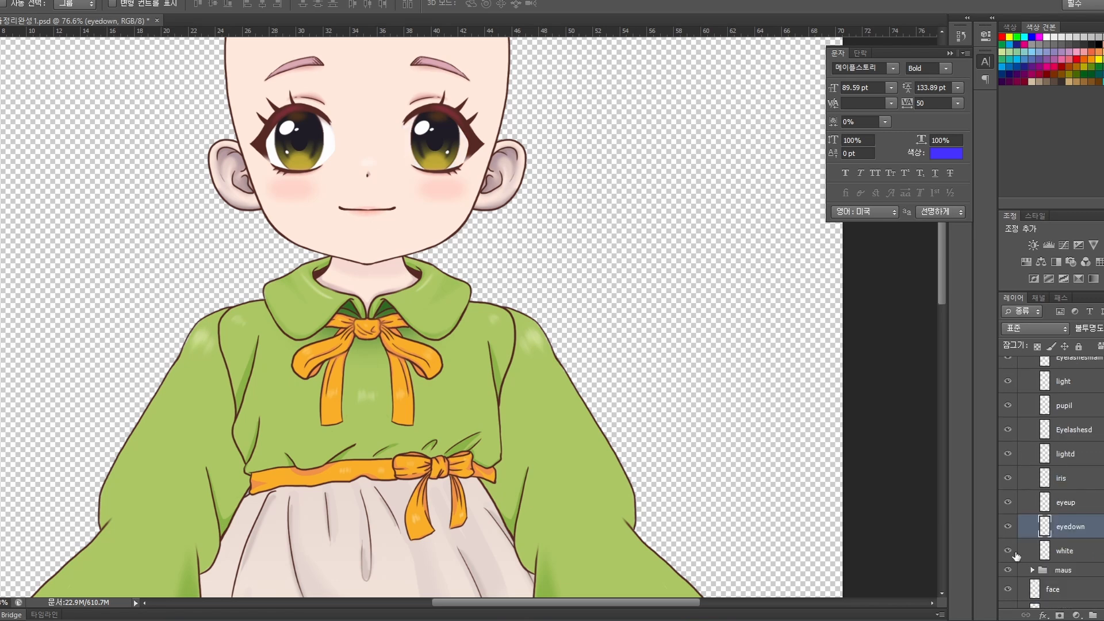
click(1010, 552)
click(1010, 552)
click(1010, 552)
Toggle the eyedown layer of eyeR off and on repeatedly to inspect the skin piece under the eye
click(1014, 532)
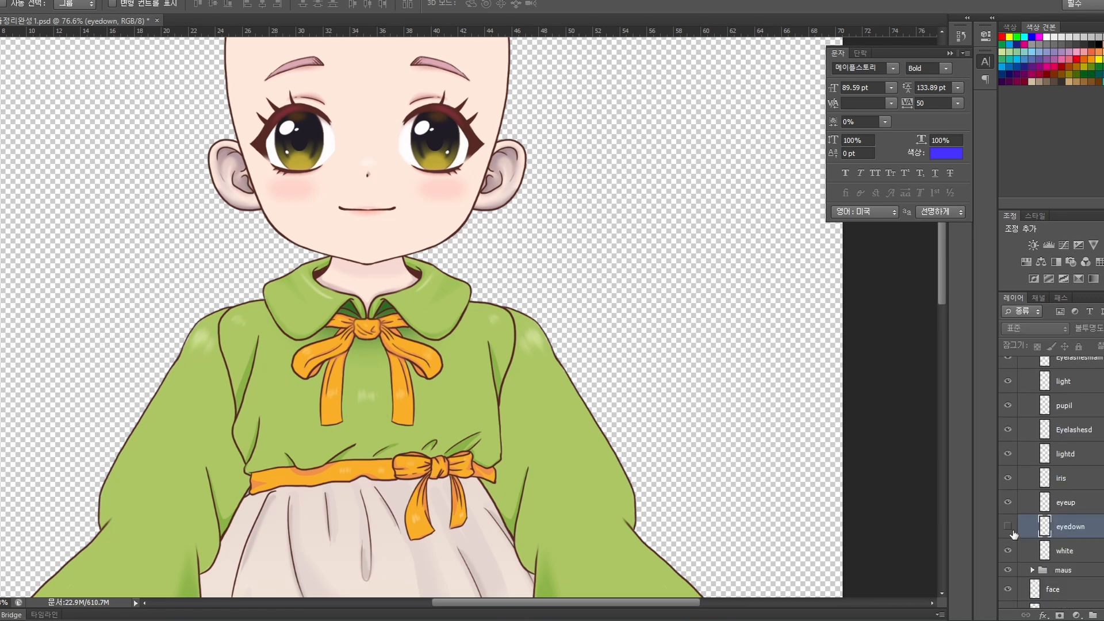
click(1013, 532)
click(1008, 527)
click(1008, 527)
click(1008, 526)
click(1008, 527)
click(1008, 527)
click(1009, 527)
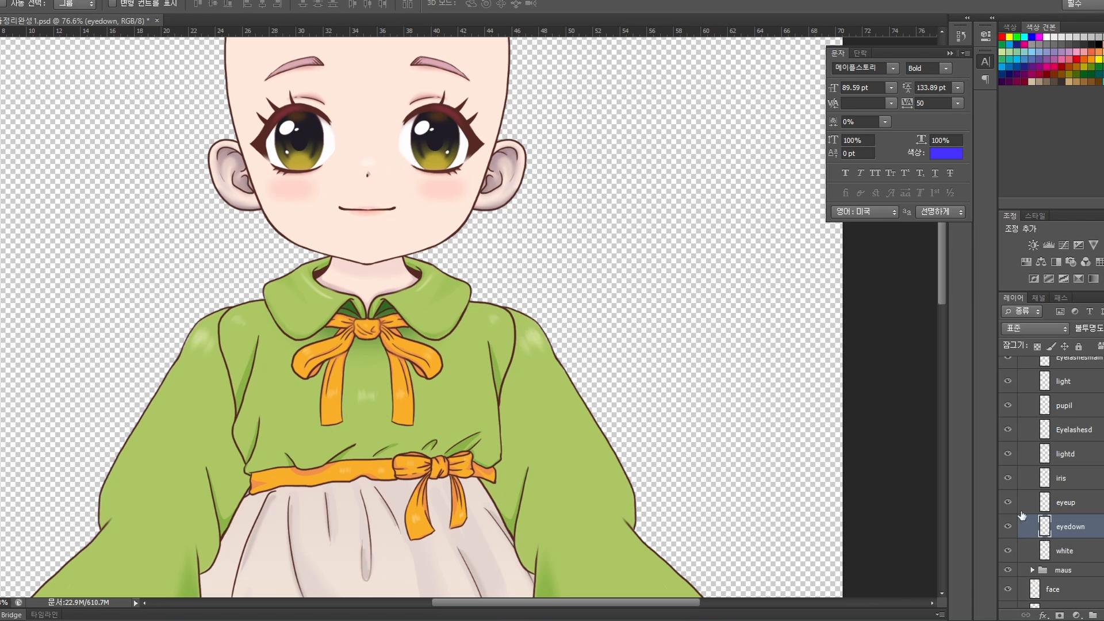
Move the eyedown skin piece off the face onto the empty canvas, and toggle the iris and Eyelashesd layers off and on
drag(409, 180, 615, 185)
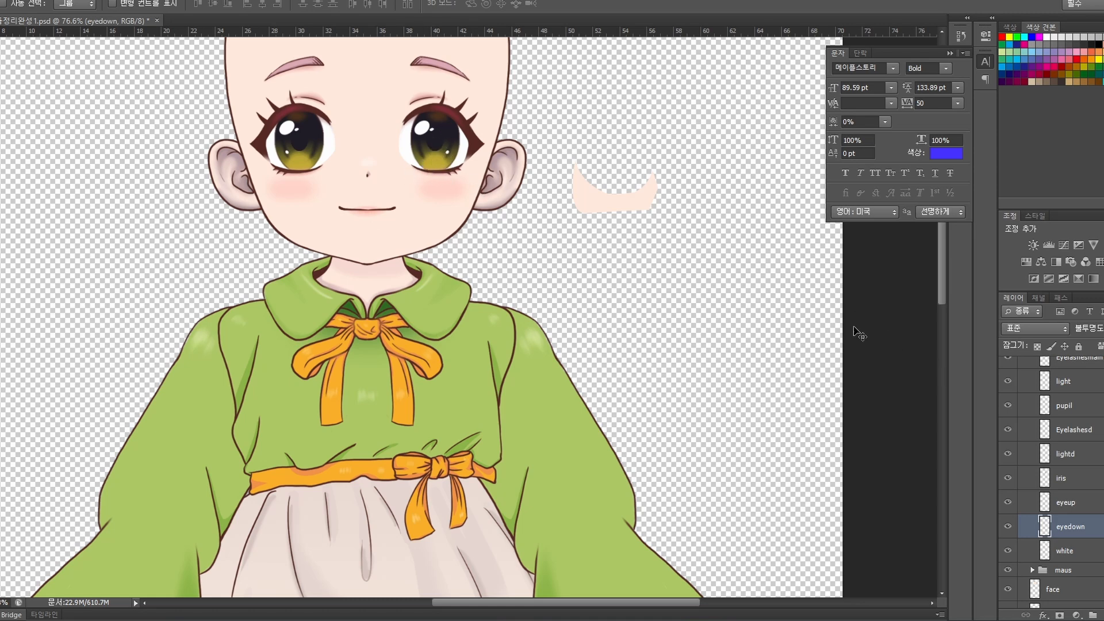
click(1008, 479)
click(1010, 480)
click(1009, 432)
click(1009, 432)
Select the eyeup layer and move its skin piece off the face to just above the detached eyedown piece
scroll(1010, 438, up, 2)
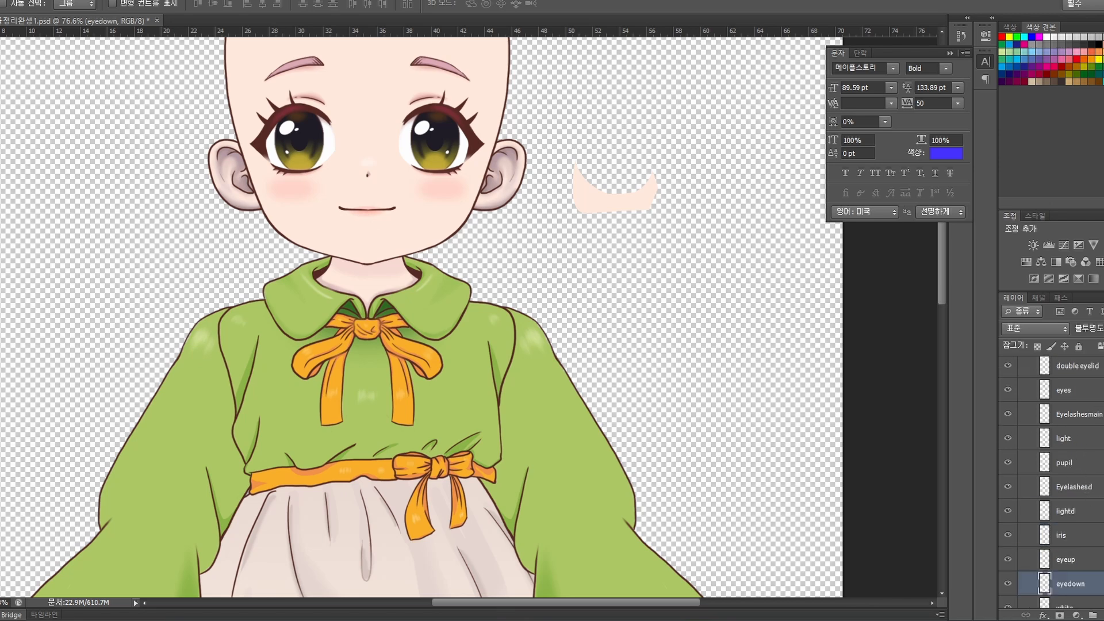
click(1060, 560)
drag(460, 106, 645, 104)
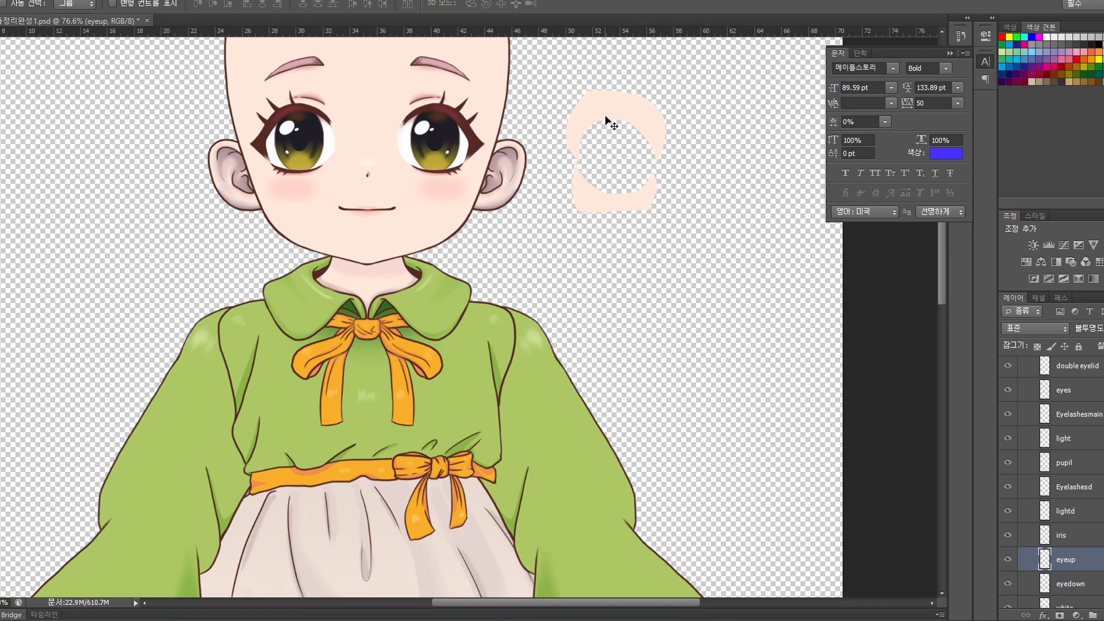
mouse_move(606, 120)
mouse_down()
mouse_move(603, 135)
mouse_move(624, 115)
mouse_move(608, 104)
mouse_up()
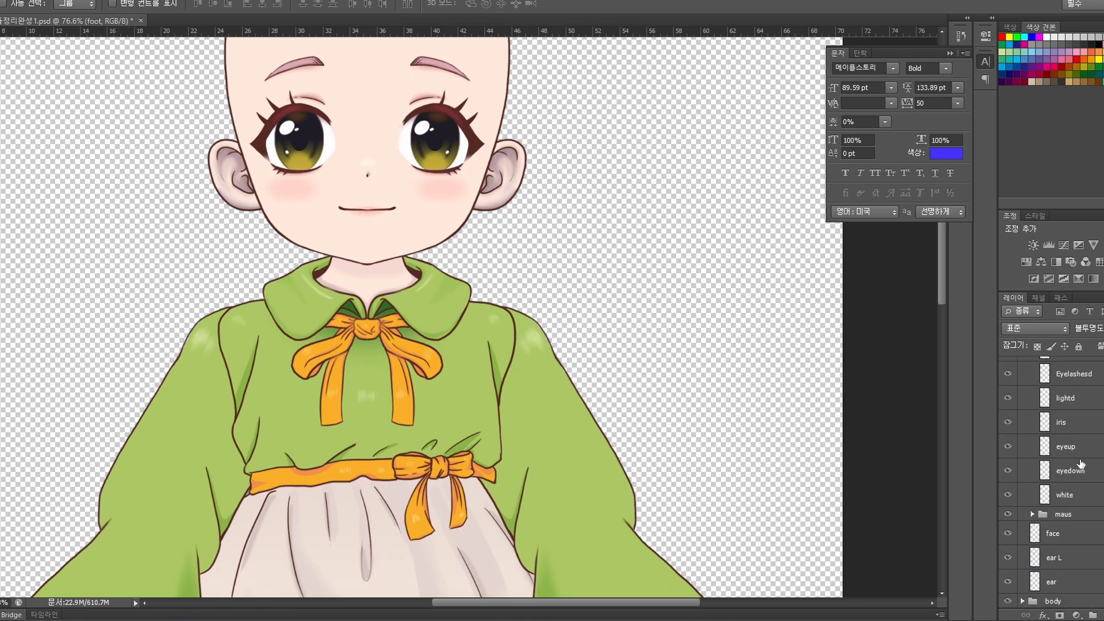
Select the face layer inside the face group and toggle it off and on to inspect the face base
scroll(1083, 463, down, 1)
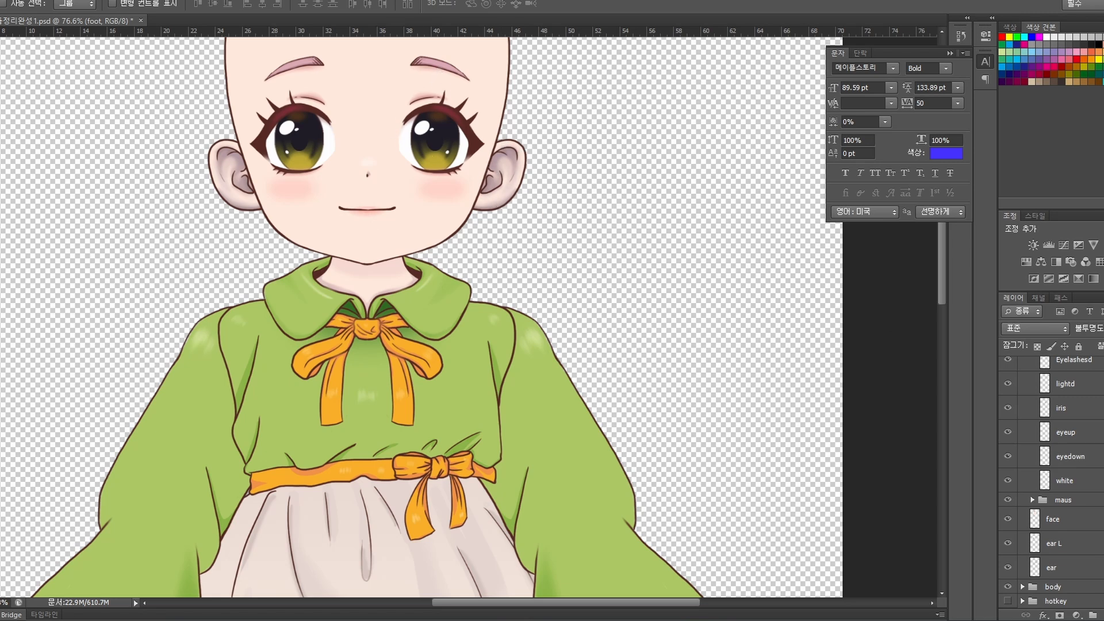
scroll(1059, 419, up, 6)
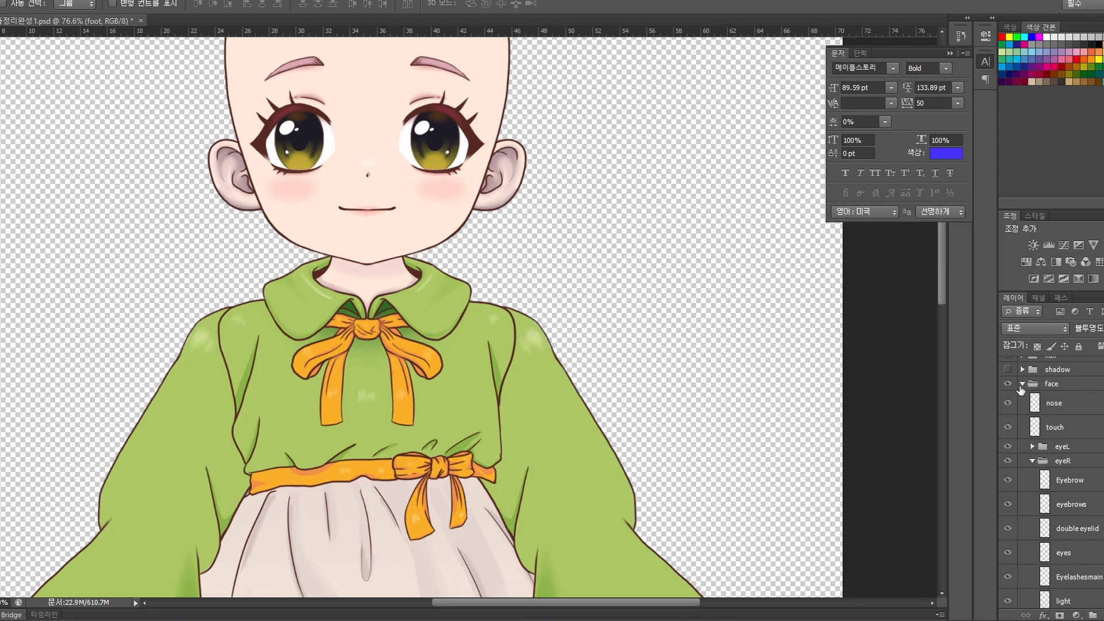
alt+click(1022, 385)
alt+click(1022, 392)
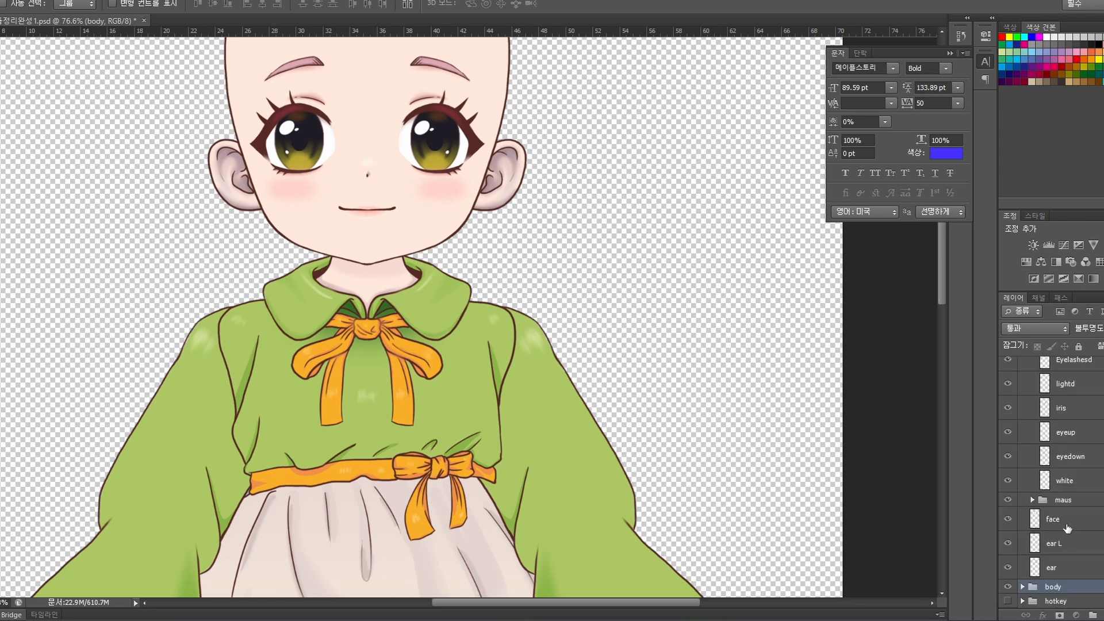
click(1064, 524)
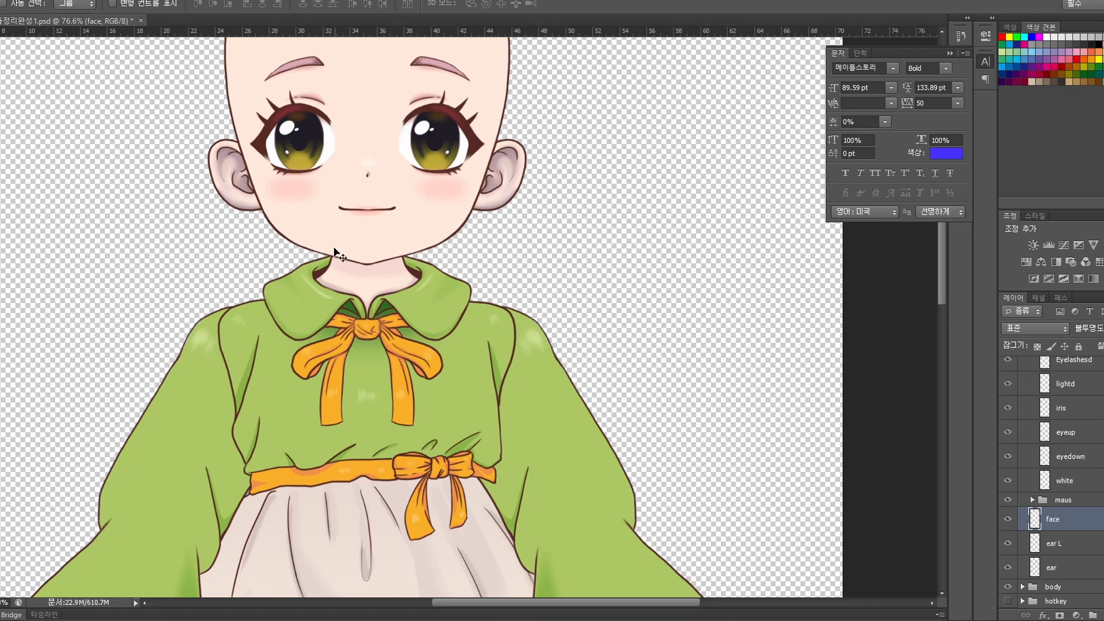
click(1008, 520)
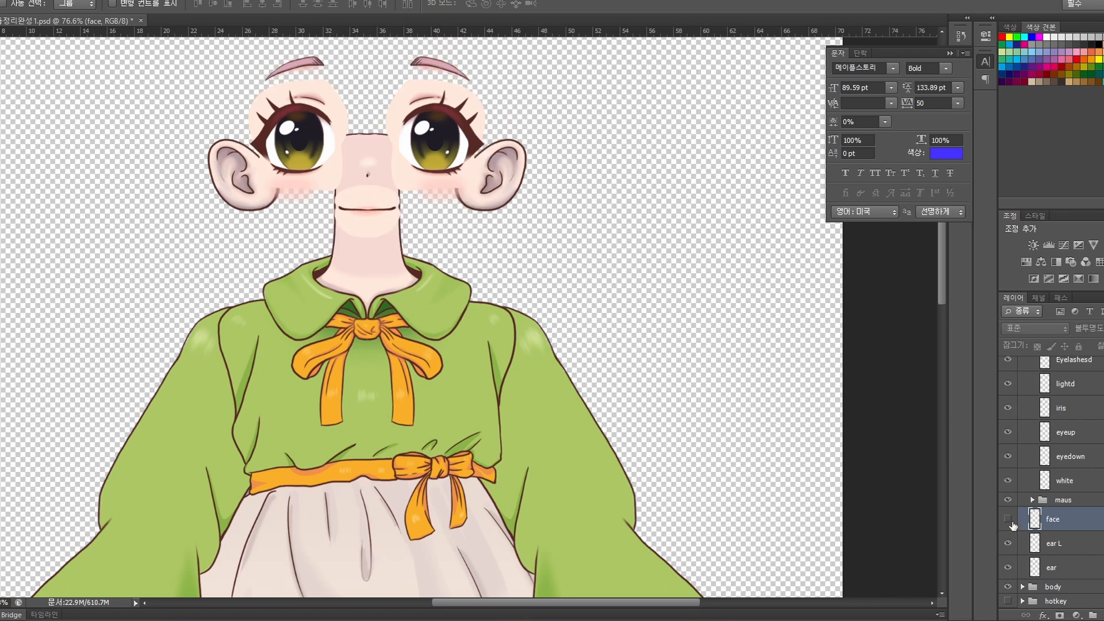
click(1008, 519)
Select and expand the maus group and look through its mouth layers
click(1069, 500)
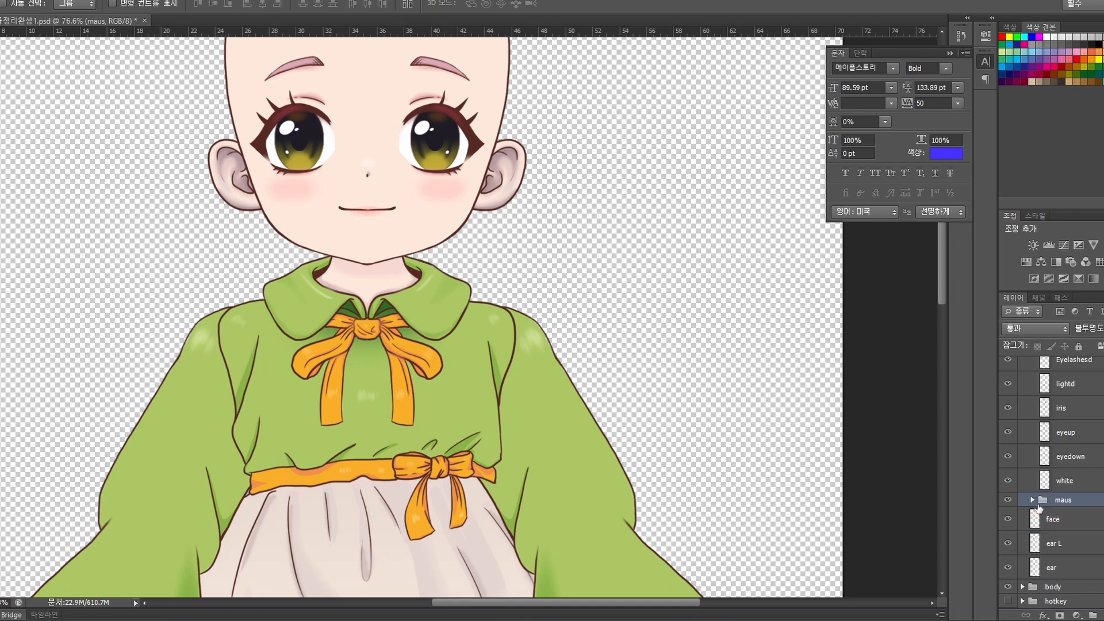
click(1033, 501)
scroll(1085, 503, down, 4)
scroll(1085, 503, up, 1)
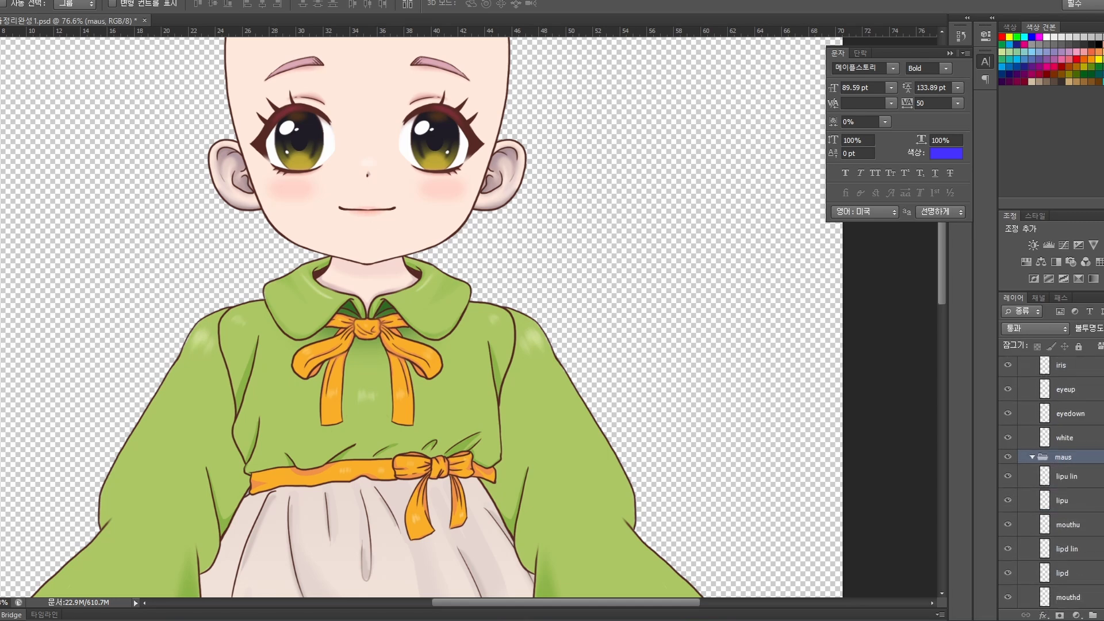
Move the lipu lin, lipu and mouthu parts off the mouth onto the empty canvas beside the ear
click(1073, 475)
drag(364, 212, 607, 205)
key(ctrl+z)
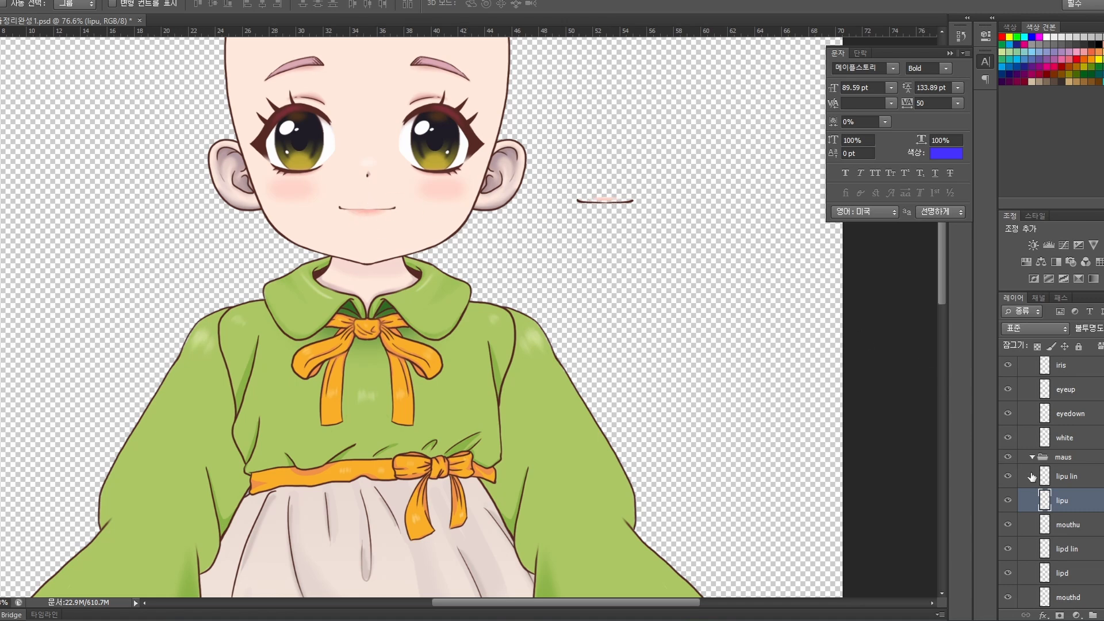
click(1081, 531)
drag(375, 223, 613, 197)
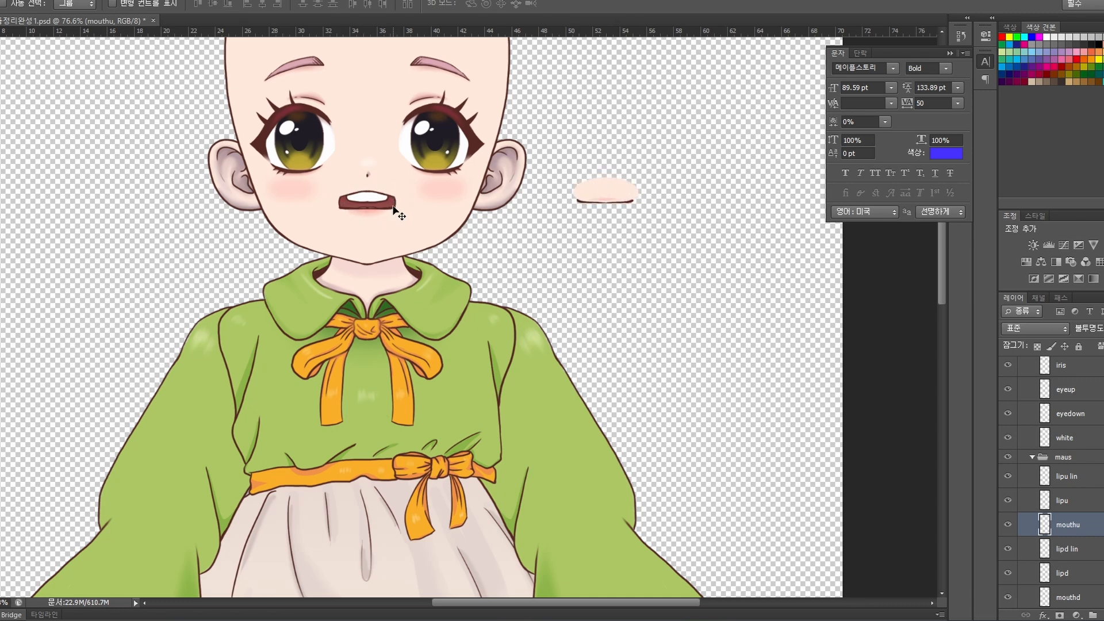
Realign the detached mouthu, lipu lin and lipu pieces so they fit together as the upper lip
scroll(646, 188, up, 5)
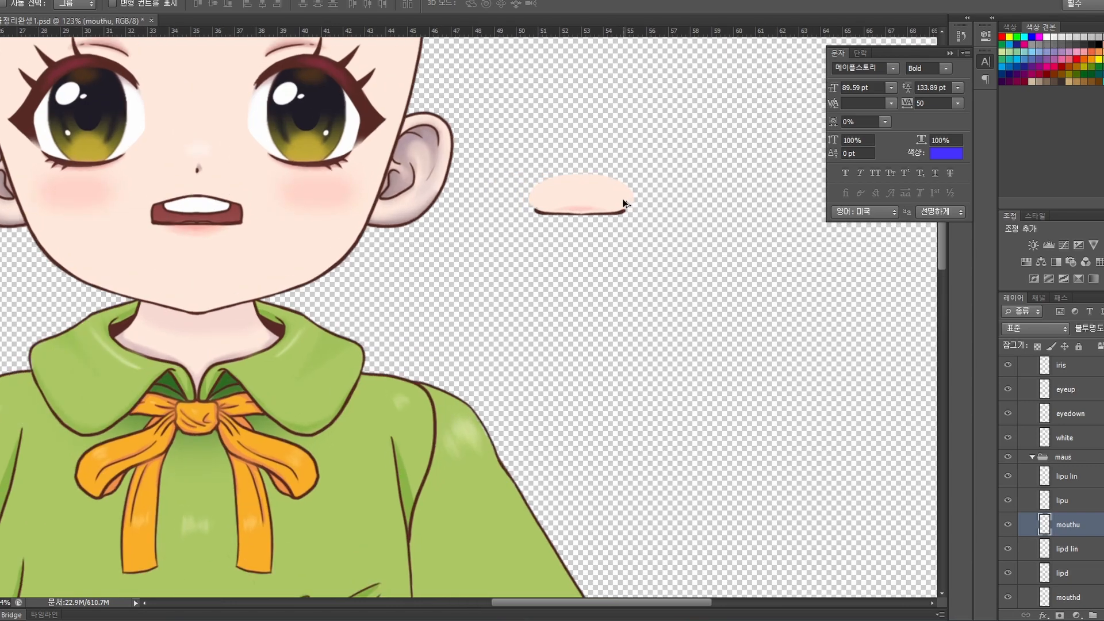
scroll(624, 204, up, 3)
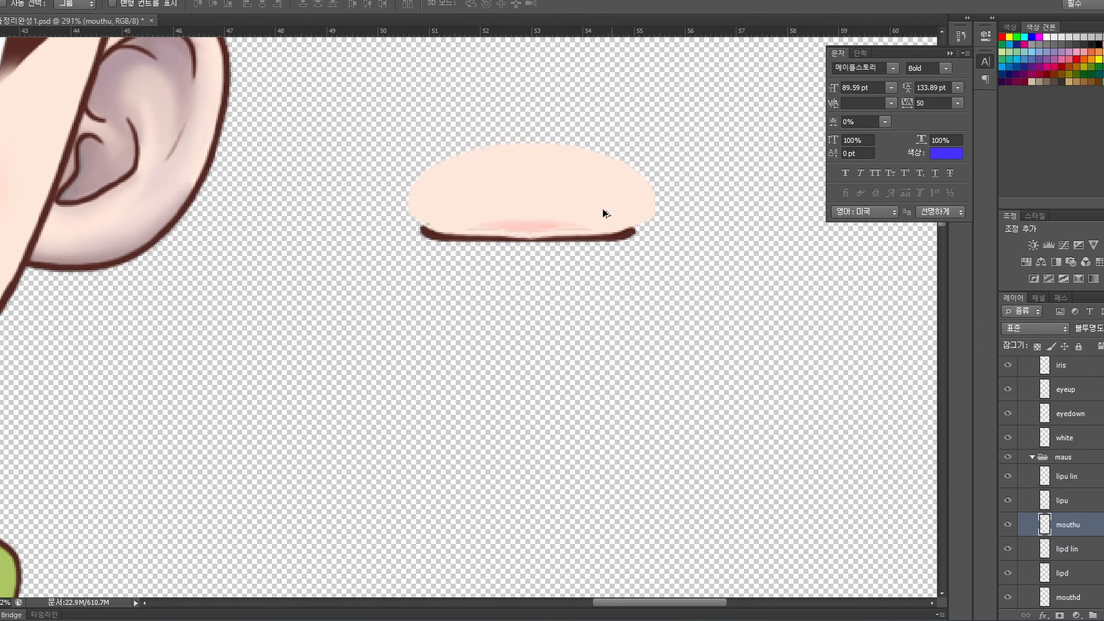
drag(569, 240, 606, 223)
click(1078, 473)
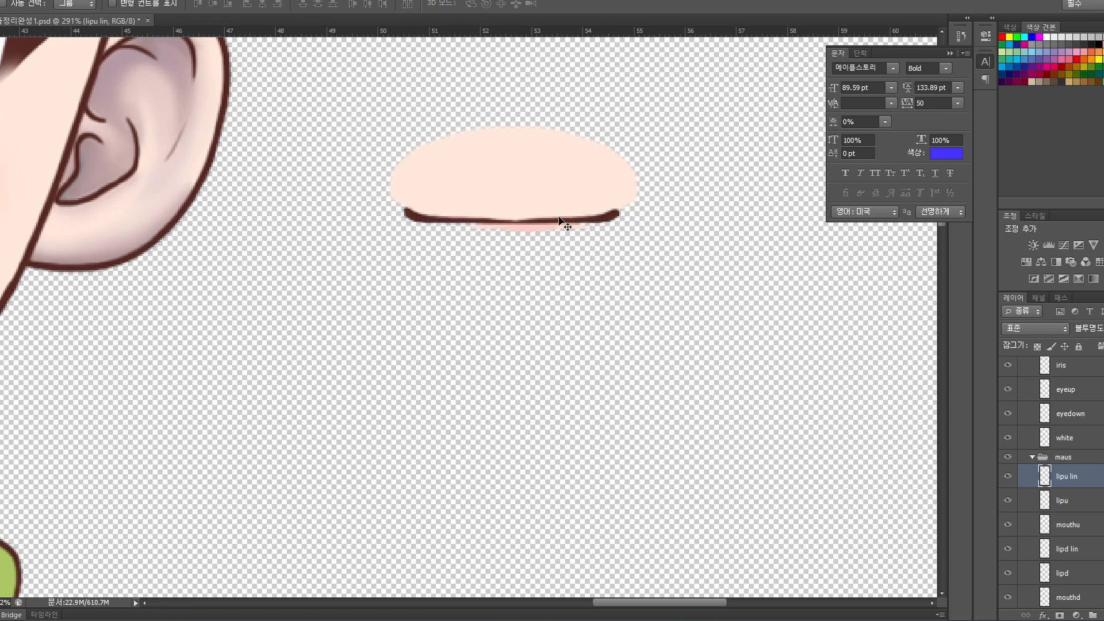
click(1069, 500)
mouse_move(545, 227)
mouse_down()
mouse_move(535, 173)
mouse_move(528, 222)
mouse_up()
Try to move the lipd lin line off the mouth to just below the detached upper lip pieces
scroll(463, 320, down, 3)
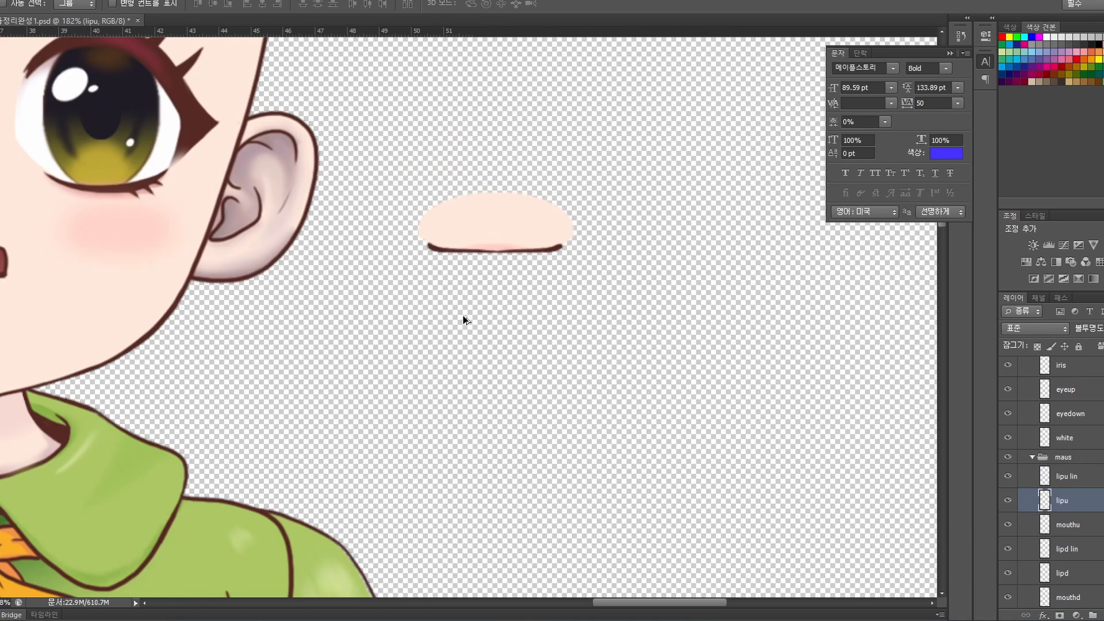
scroll(369, 338, down, 2)
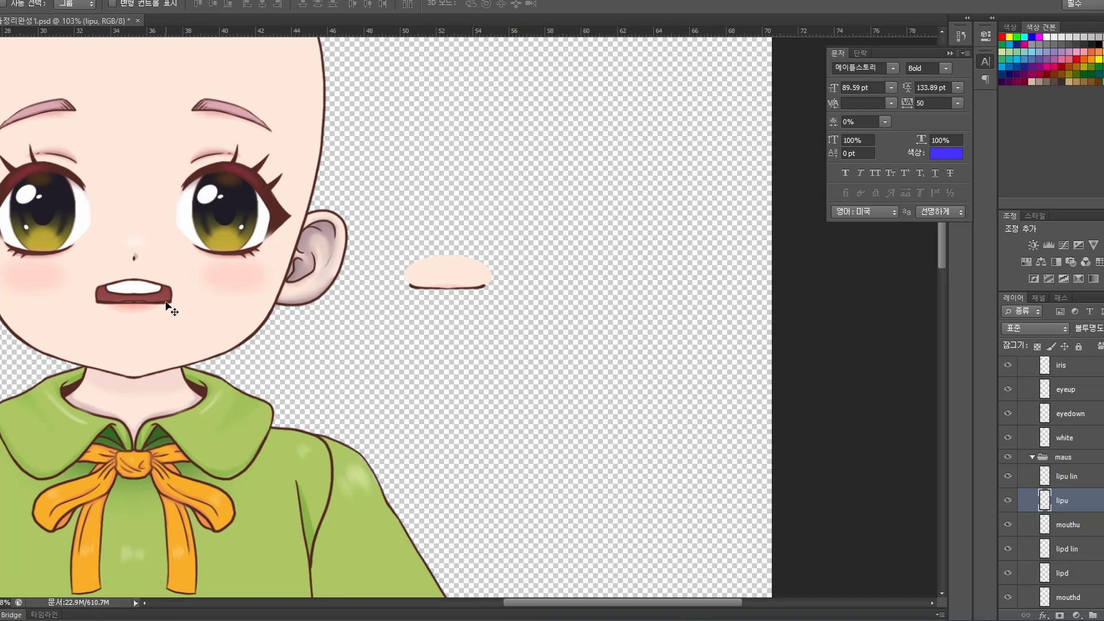
drag(161, 306, 475, 309)
scroll(472, 311, up, 4)
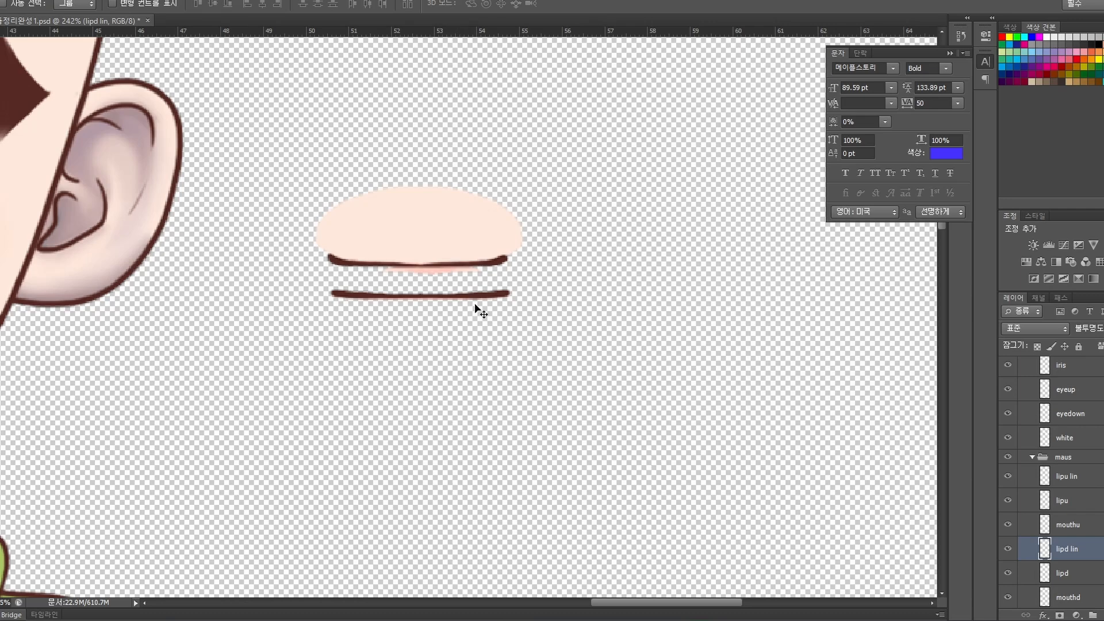
drag(478, 296, 471, 298)
scroll(382, 321, down, 3)
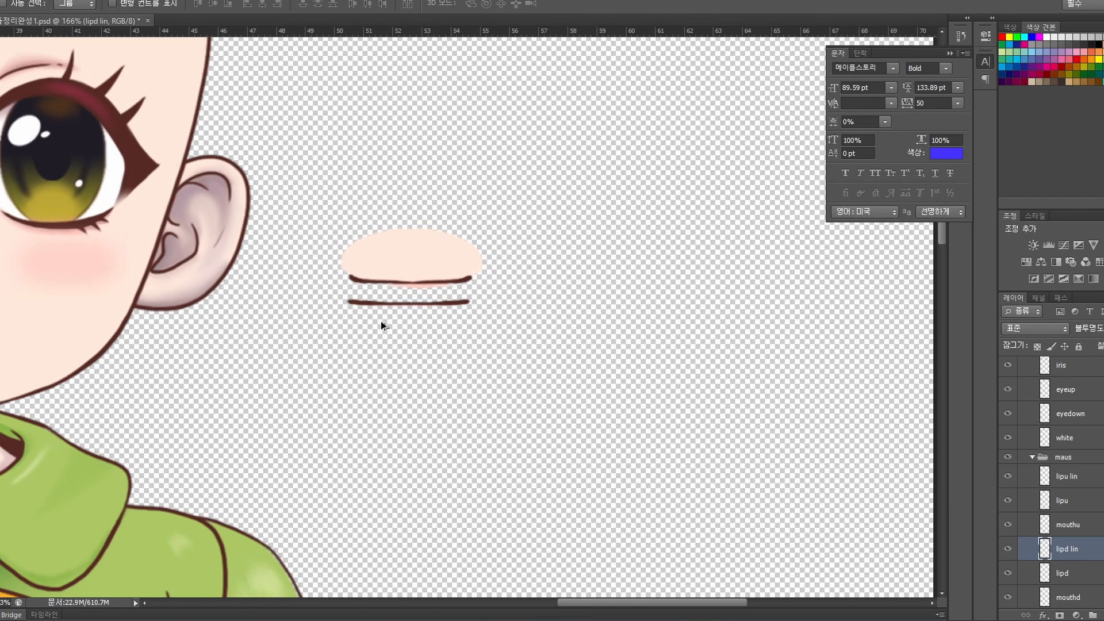
scroll(95, 314, down, 1)
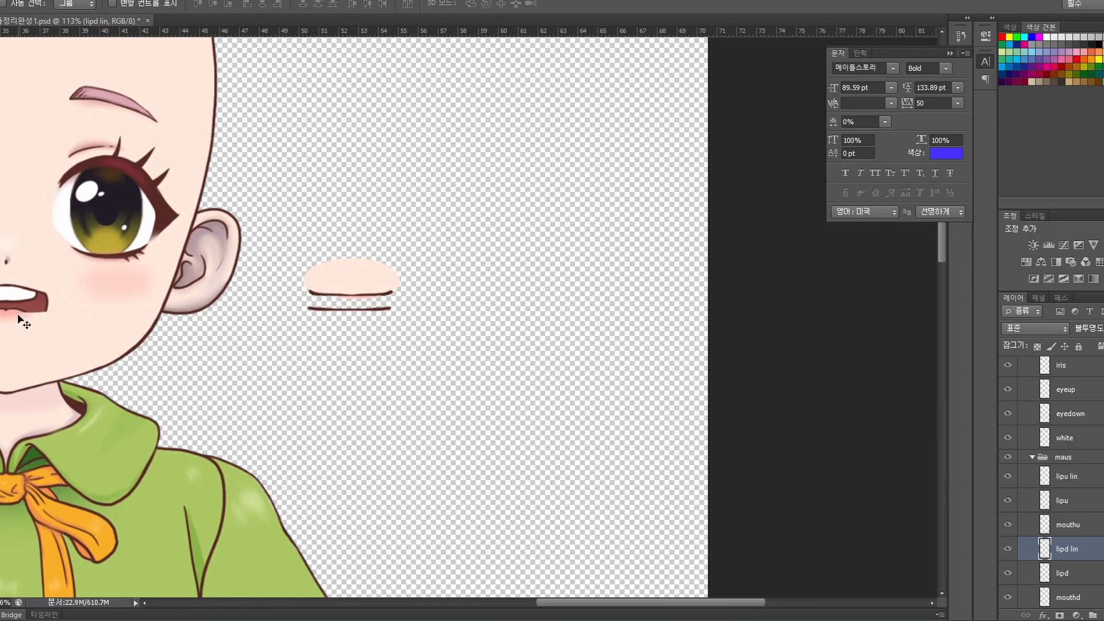
drag(18, 315, 137, 307)
key(ctrl+alt+z)
key(ctrl+alt+z)
key(ctrl+alt+z)
Move the lipd and lipd lin parts off the mouth below the detached upper lip and align them with each other
click(1073, 575)
scroll(222, 345, down, 2)
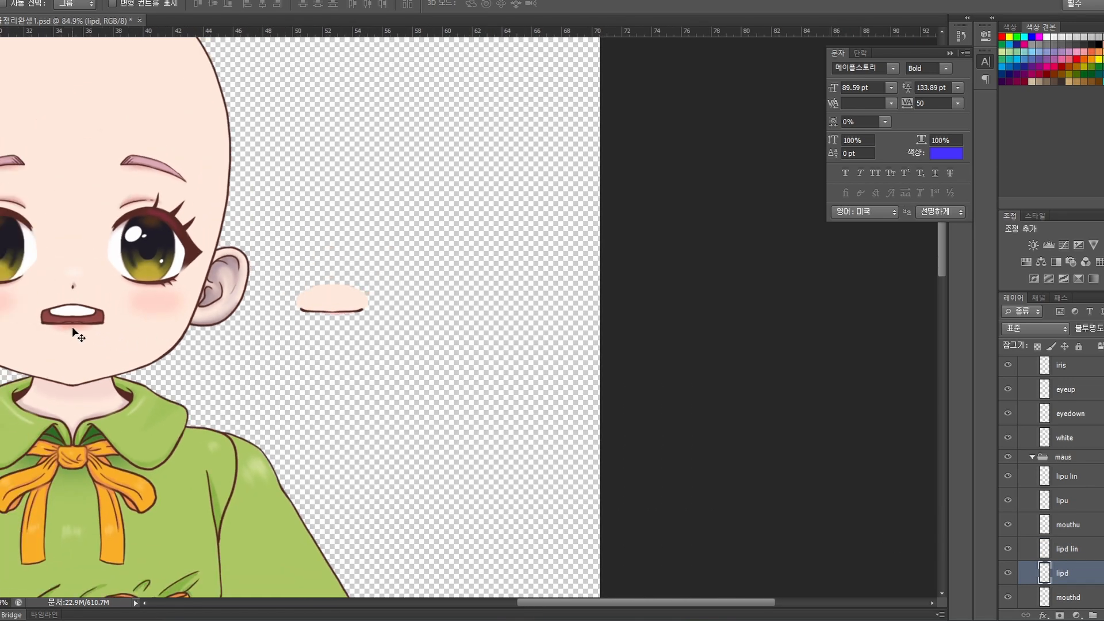
drag(74, 333, 382, 342)
click(1068, 548)
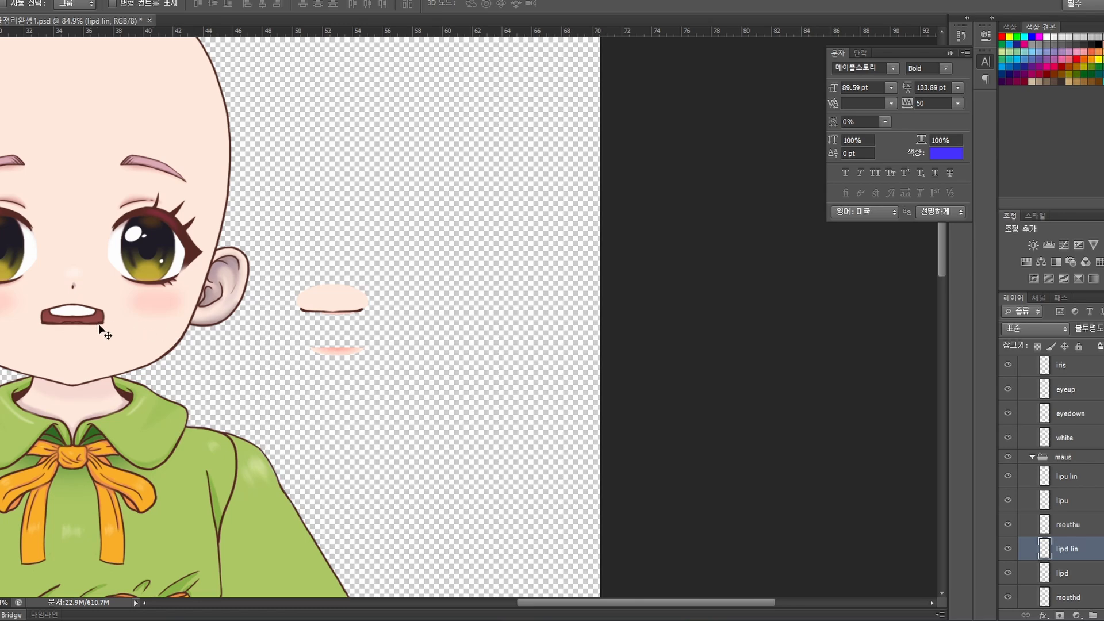
drag(112, 328, 366, 355)
click(1062, 574)
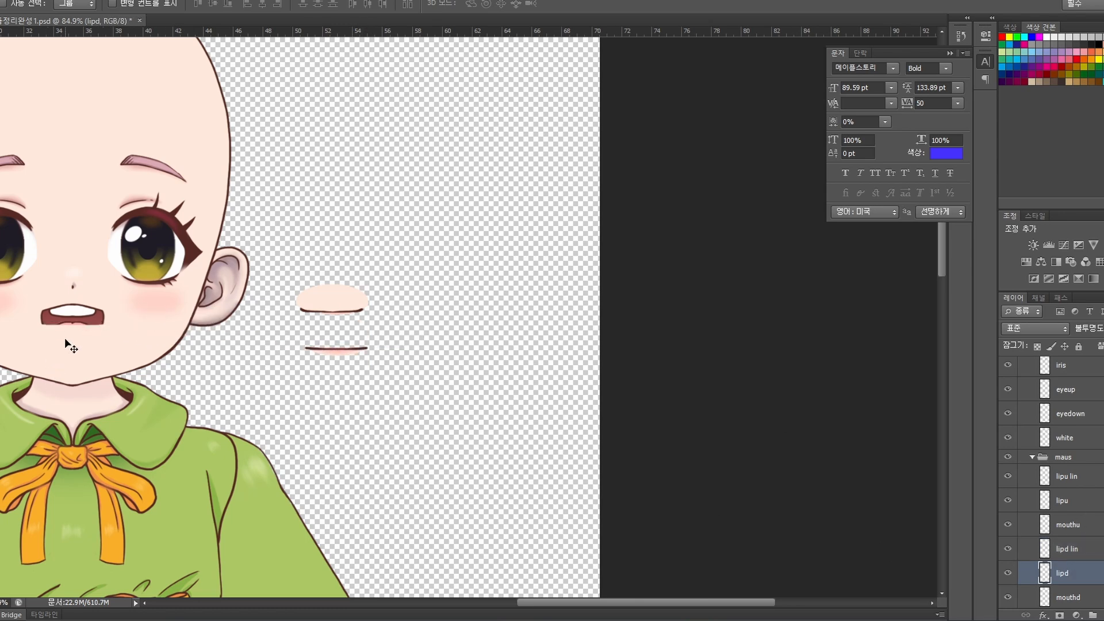
drag(65, 337, 352, 356)
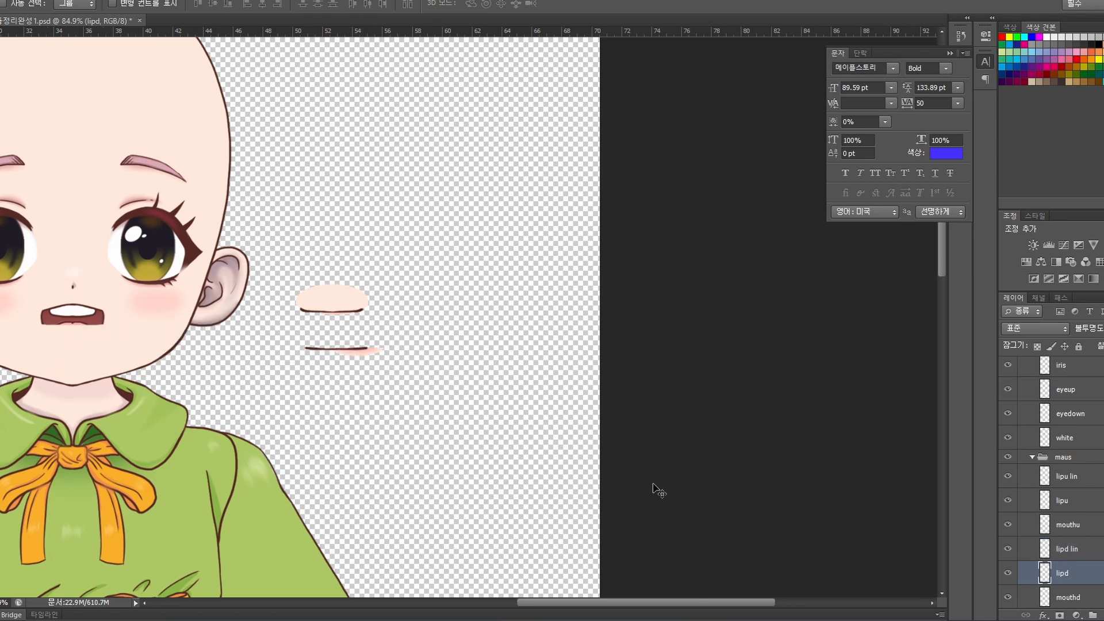
Move the mouthd skin piece off the mouth so it sits behind the detached lower lip
scroll(1081, 592, down, 1)
click(1080, 588)
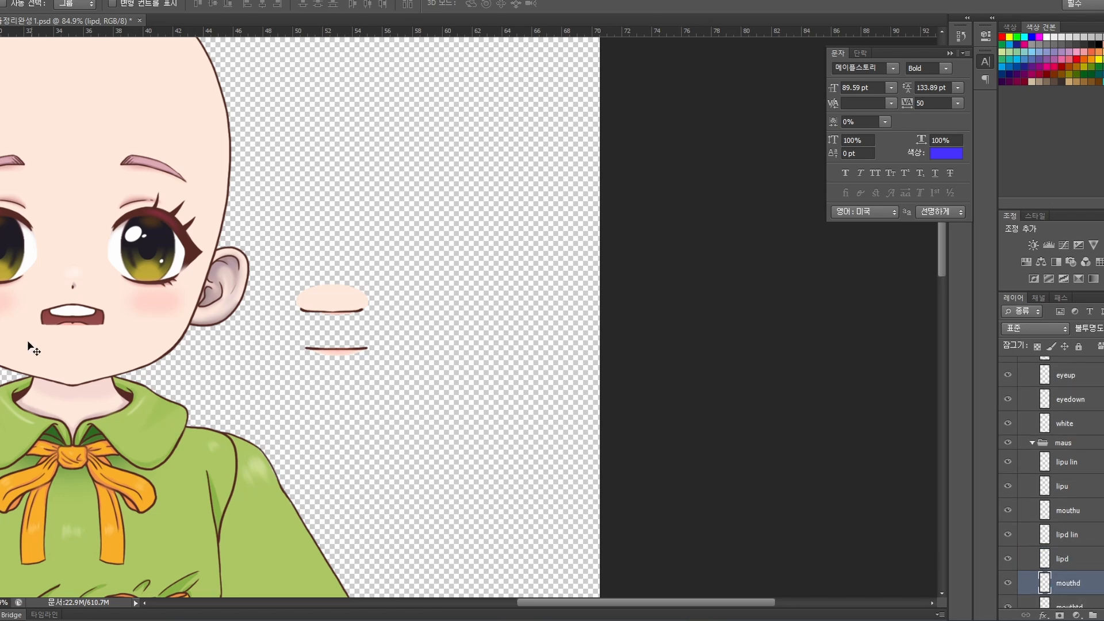
drag(93, 344, 353, 364)
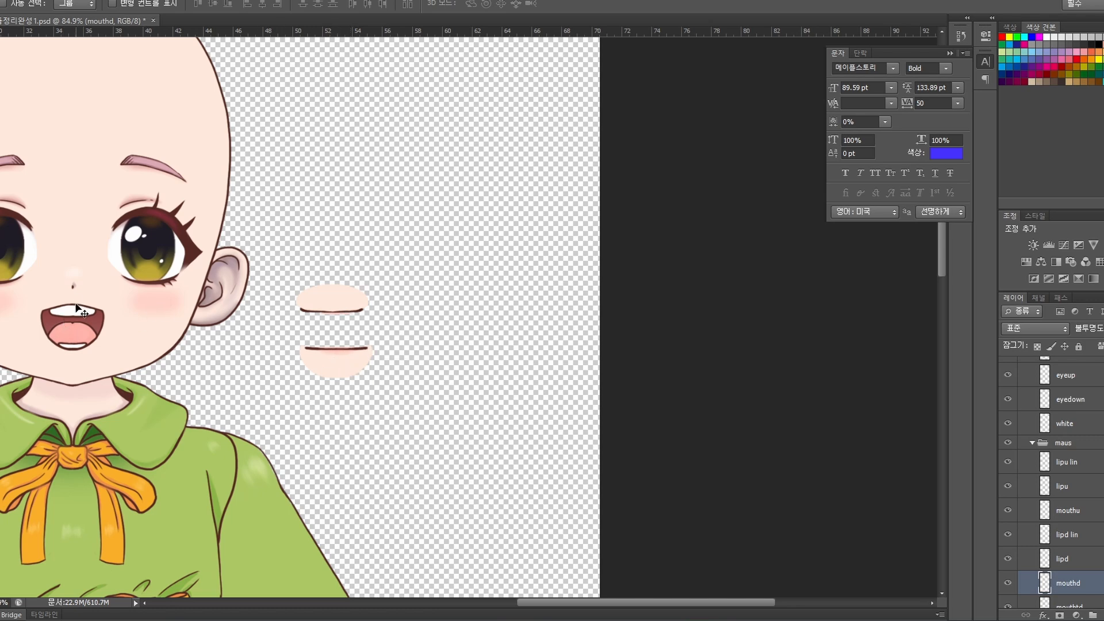
Move the mouthtd lower teeth and the mouthto tongue off the mouth, stacked below the detached lower lip piece
scroll(1081, 495, down, 2)
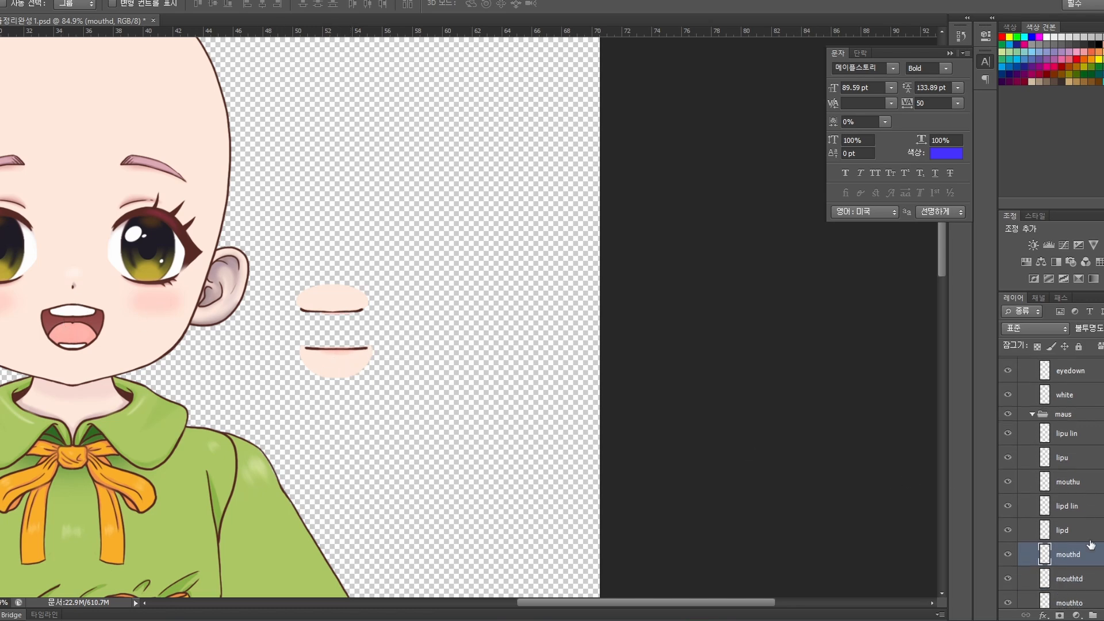
scroll(1074, 577, down, 1)
click(1071, 566)
drag(69, 315, 349, 383)
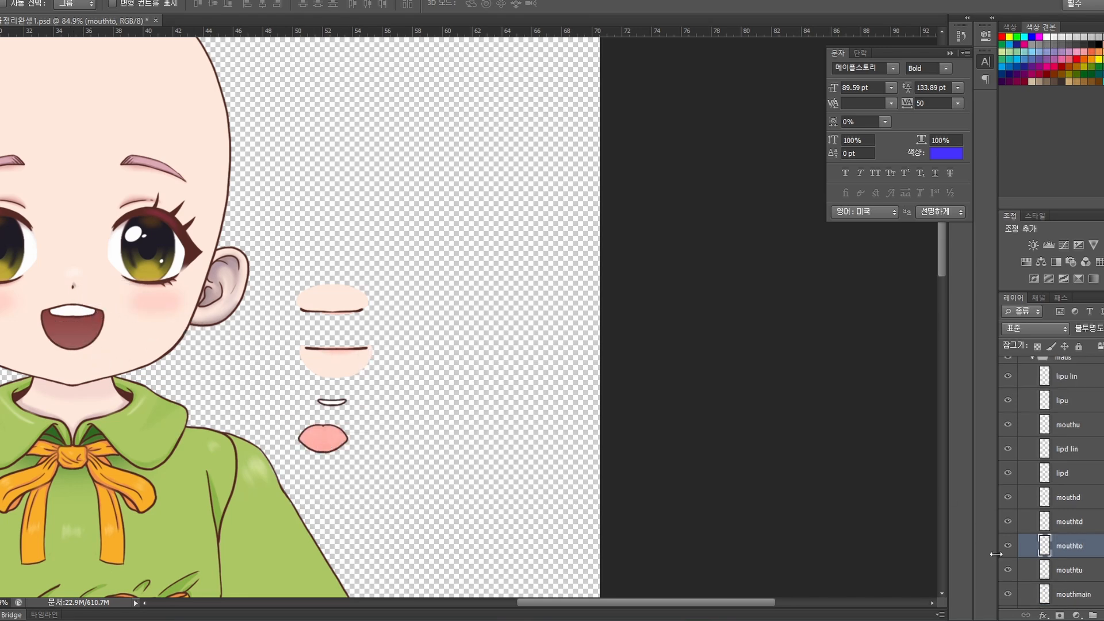
Move the mouthtu upper teeth off the mouth to below the detached tongue, and shift the mouthmain base sideways
click(1091, 569)
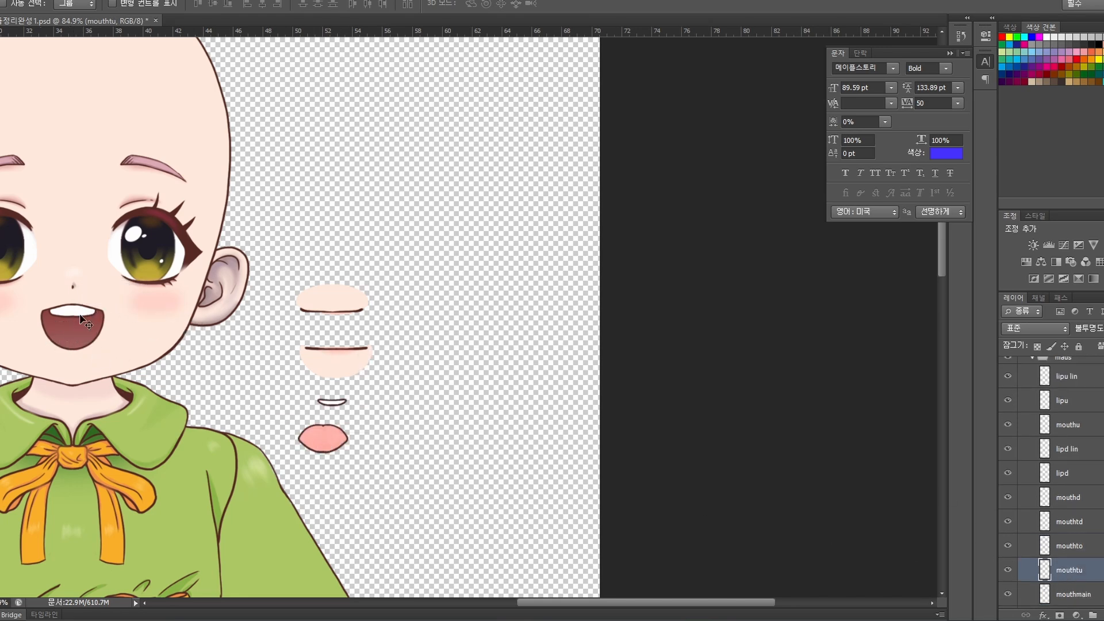
drag(87, 314, 361, 475)
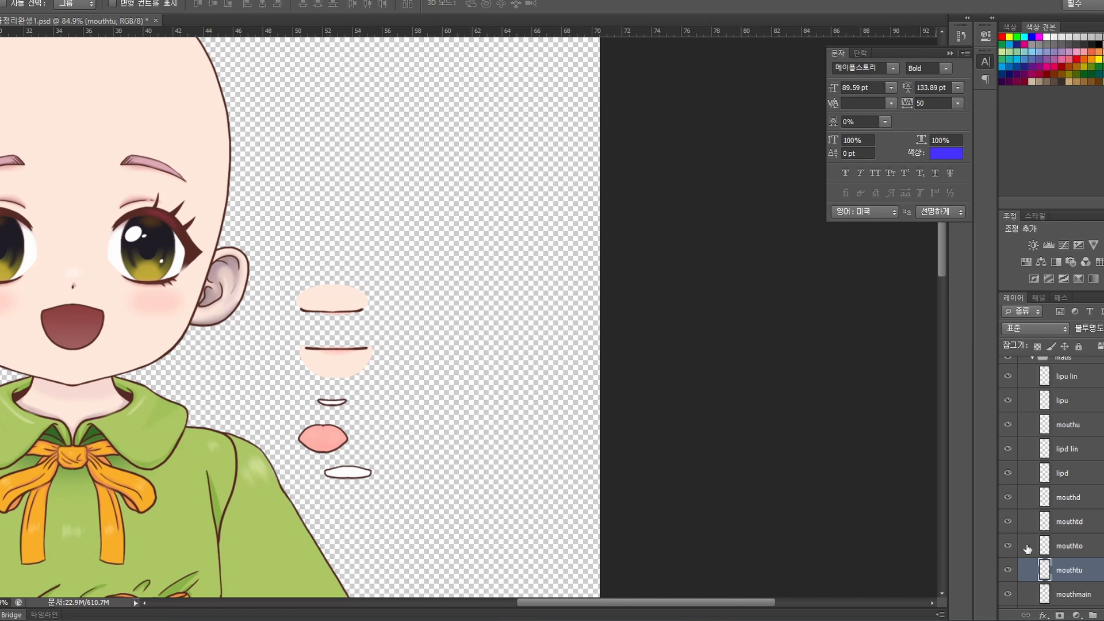
click(1070, 594)
drag(59, 329, 81, 329)
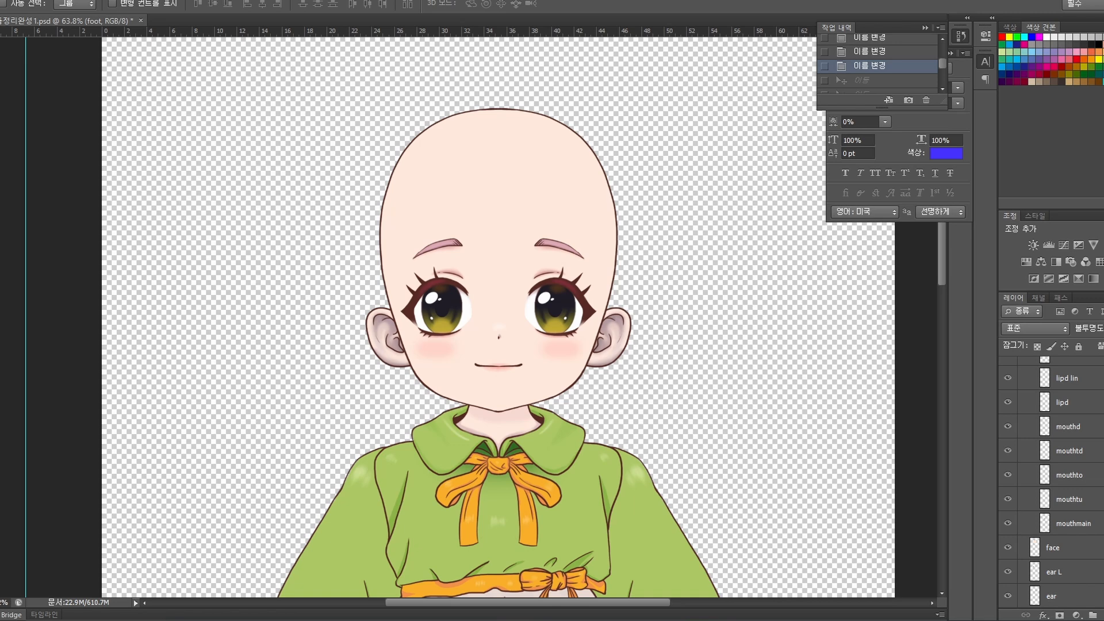
Look inside the shadow layer group, close it again, and make the hair group visible
scroll(1051, 483, up, 8)
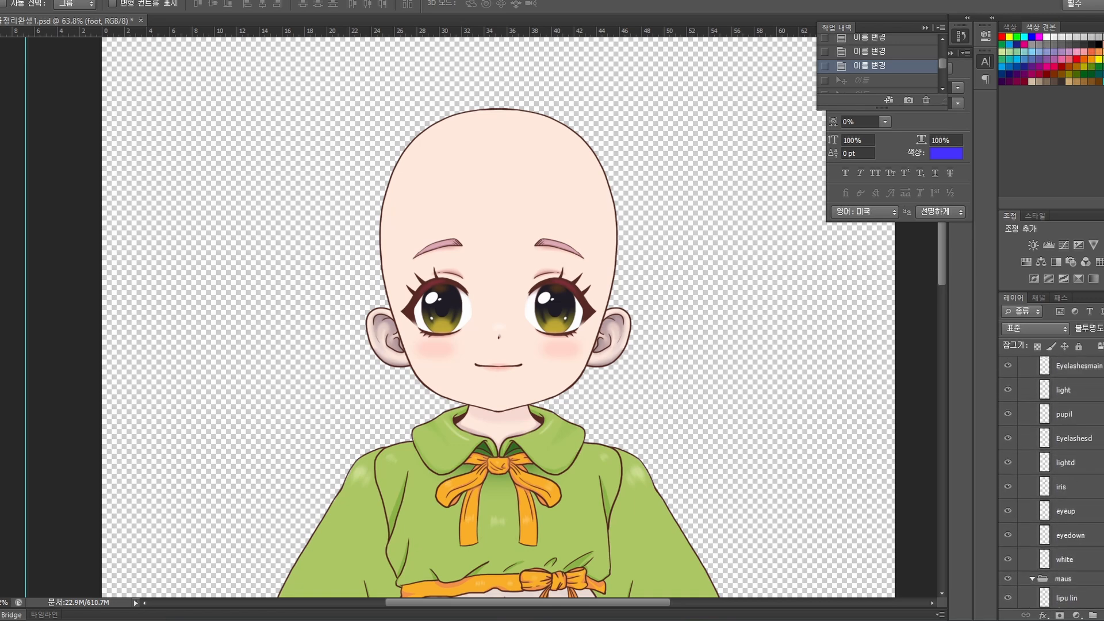
scroll(1071, 430, up, 6)
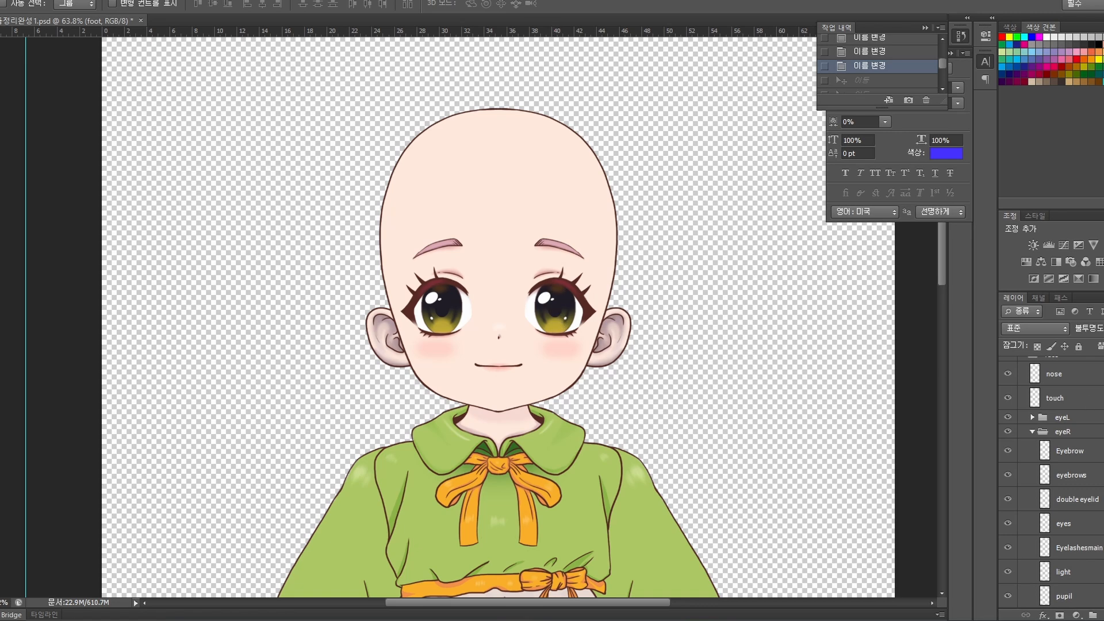
scroll(1051, 486, up, 2)
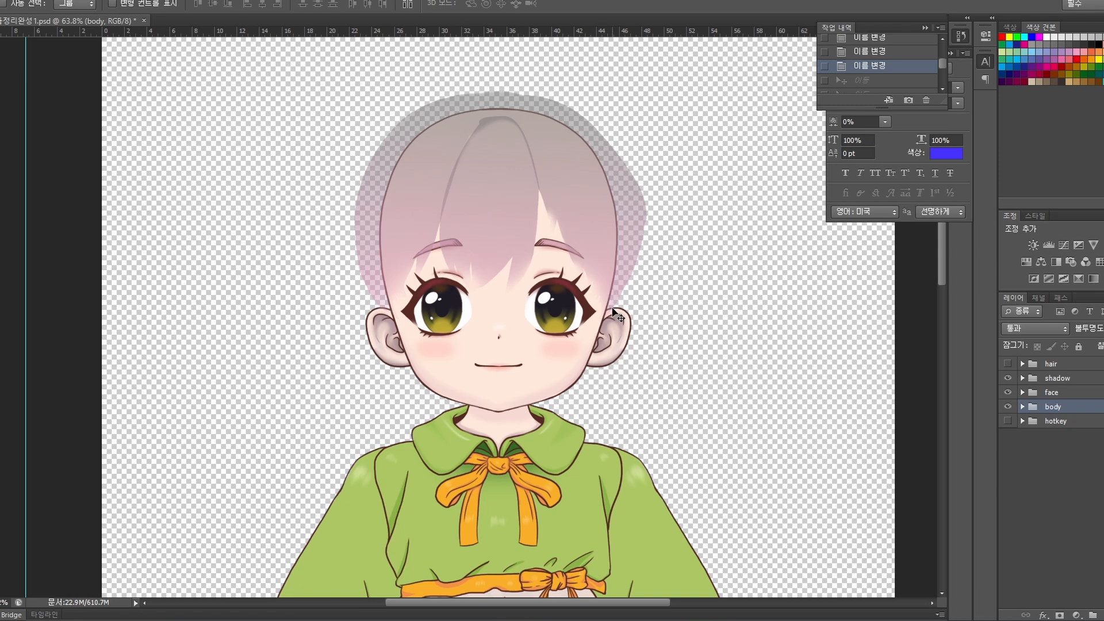
click(1023, 378)
click(1022, 378)
click(1008, 364)
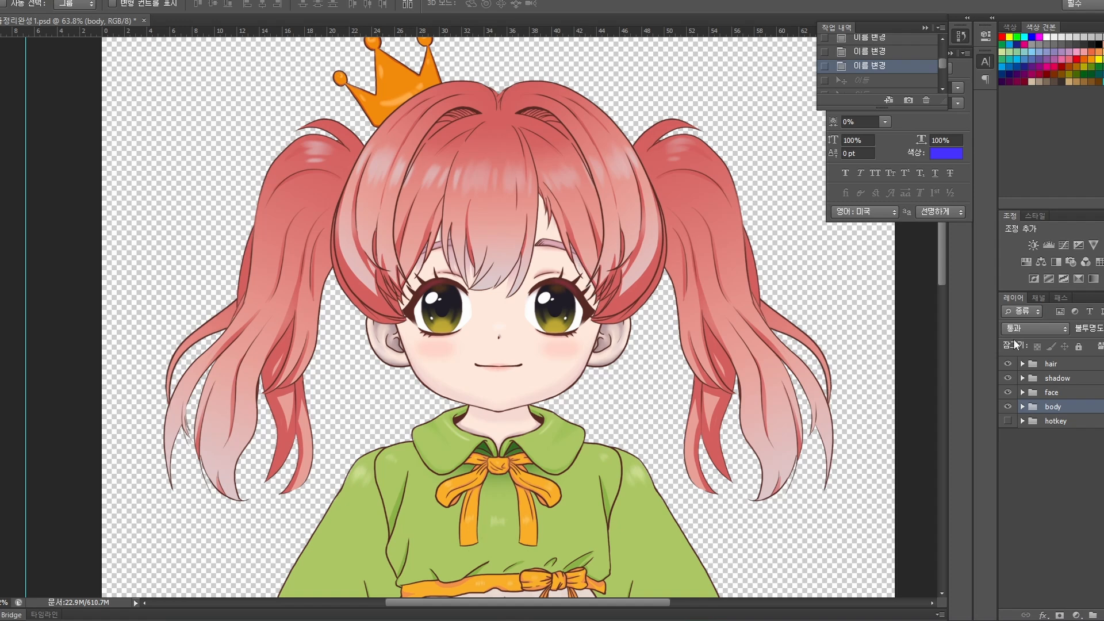
Expand the hair group and toggle the h1, h2l and h2-1R layers off and on to inspect each front hair piece
click(1022, 364)
click(1008, 383)
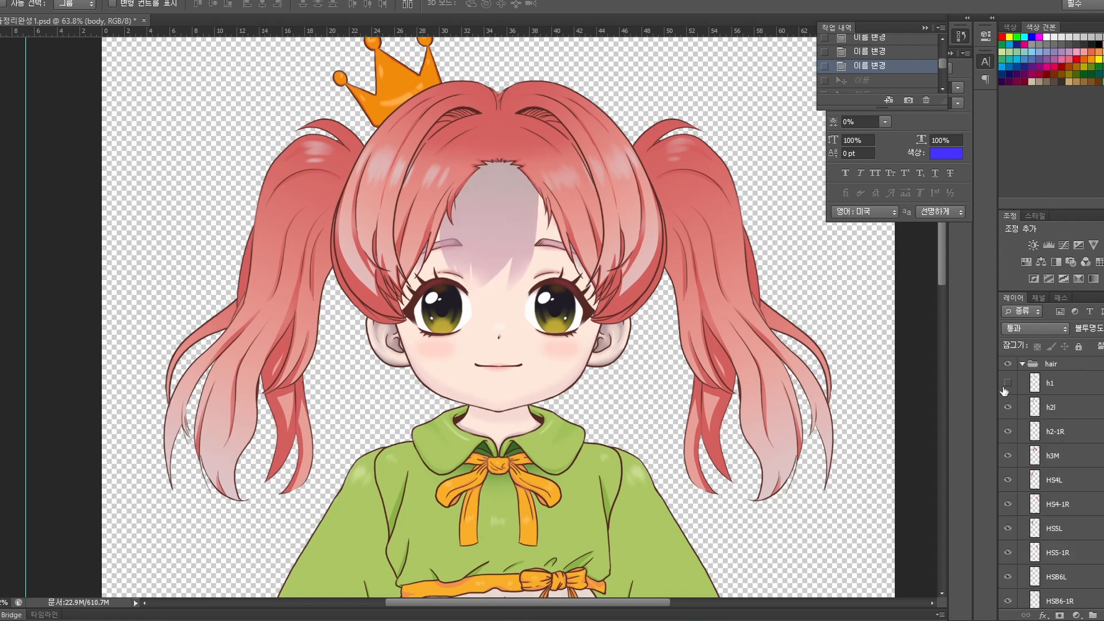
click(1008, 384)
click(1007, 384)
click(1008, 383)
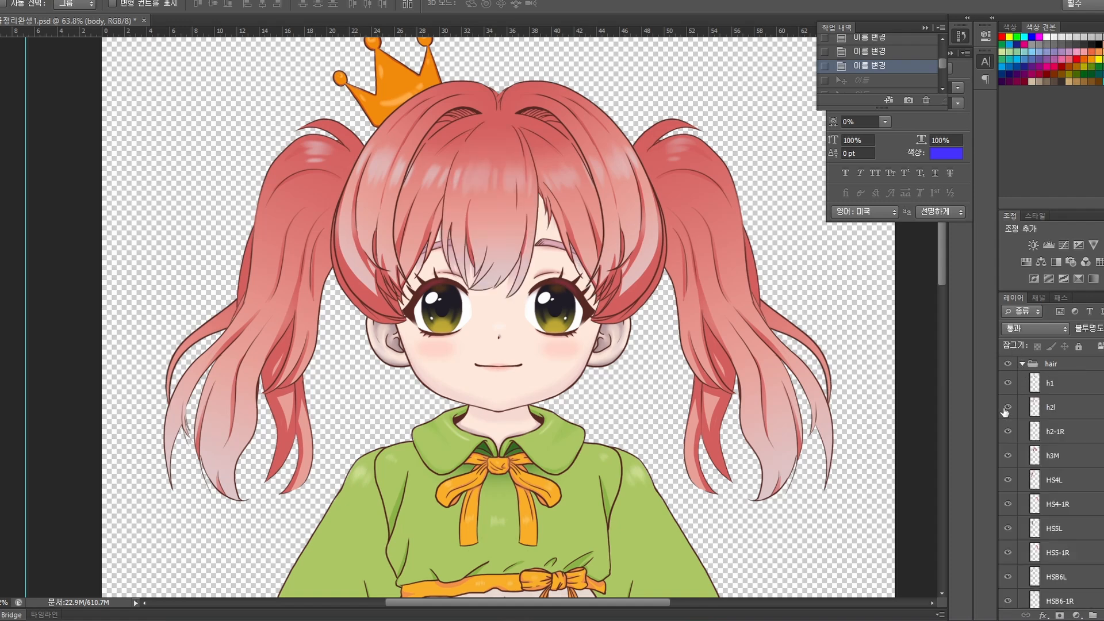
click(1008, 406)
click(1008, 406)
click(1008, 431)
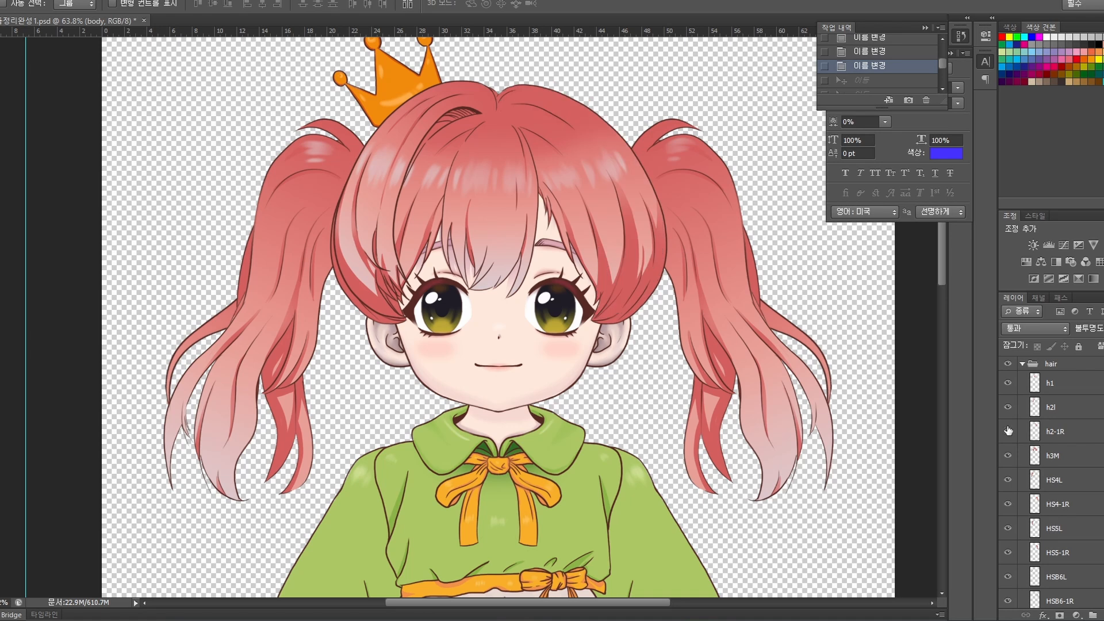
click(1007, 430)
Toggle the h3M layer off and on repeatedly to examine which part of the hair it covers
click(1008, 455)
click(1008, 456)
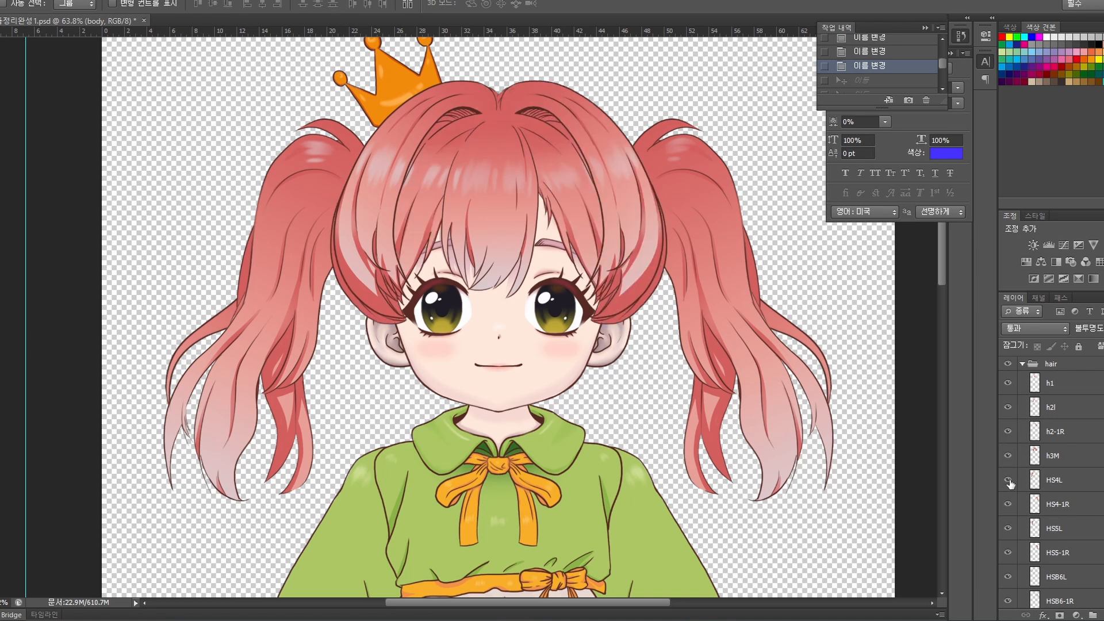
click(1008, 455)
click(1007, 455)
click(1007, 455)
click(1007, 455)
click(1007, 456)
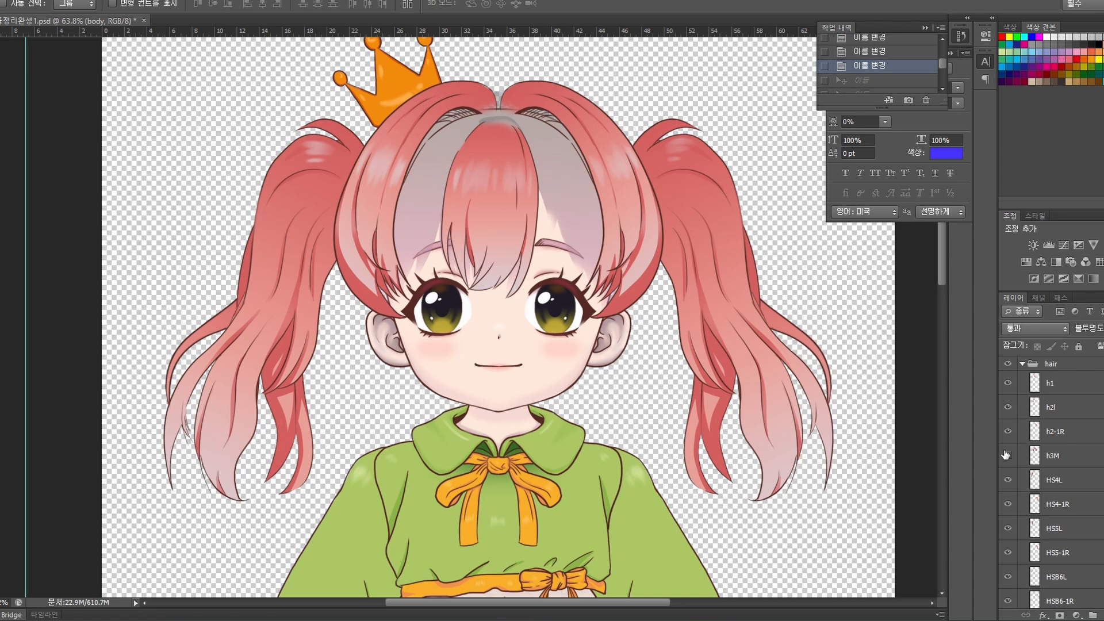
click(1006, 455)
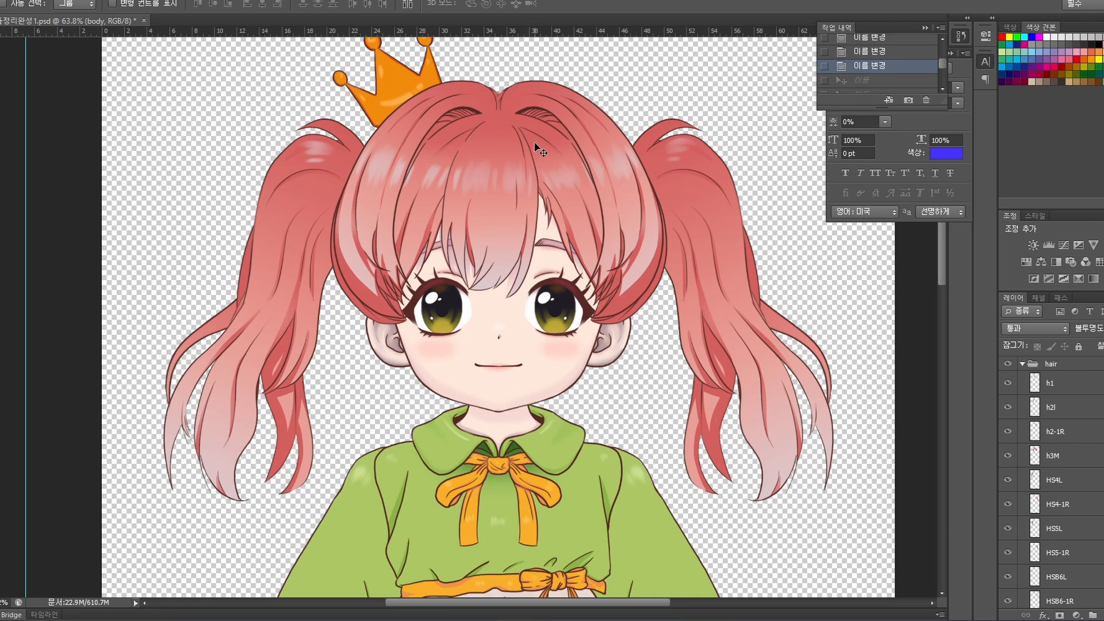
click(1007, 460)
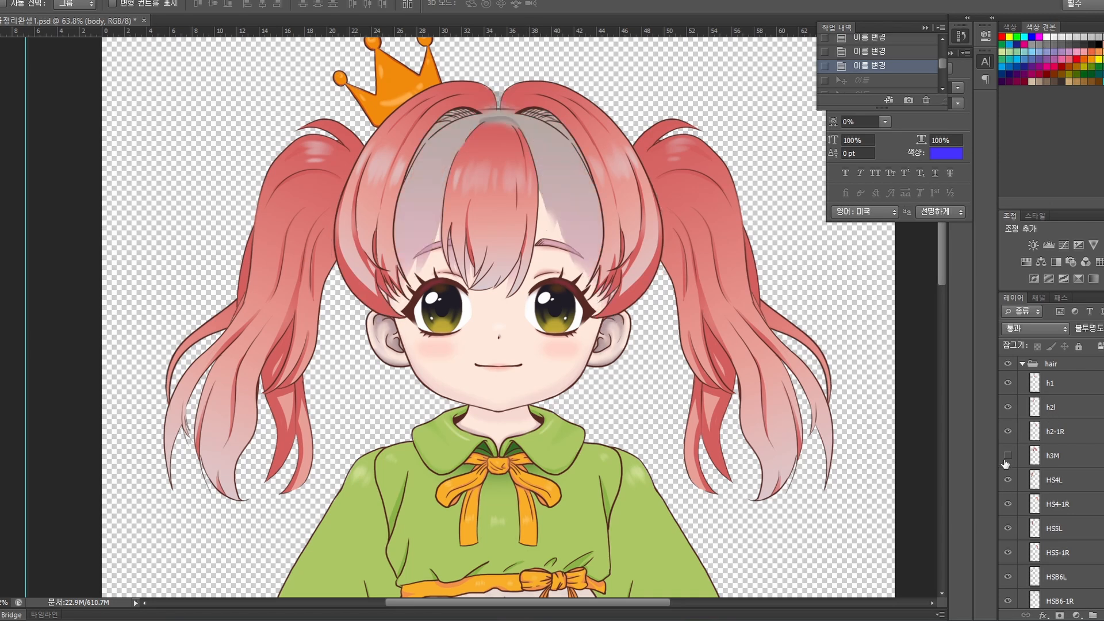
click(1007, 461)
click(1006, 461)
click(1007, 460)
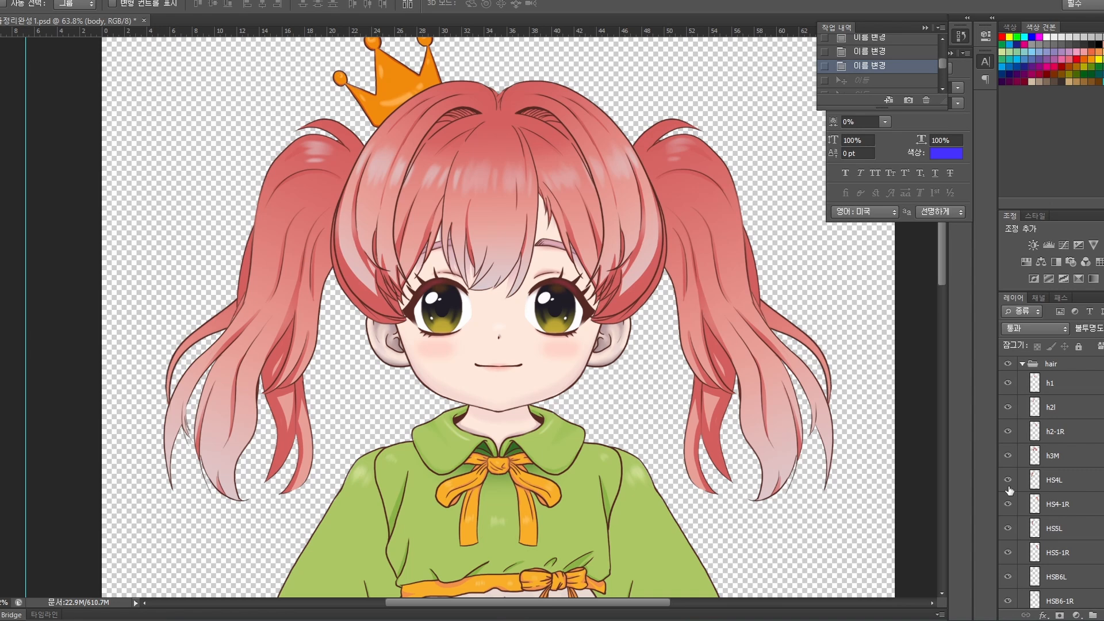
Toggle the HS4L, HS4-1R, HS5L and HS5-1R layers off and on to inspect the separate side hair pieces
click(1009, 486)
click(1009, 486)
click(1009, 486)
click(1009, 486)
click(1008, 504)
click(1008, 504)
click(1010, 530)
click(1010, 530)
click(1009, 553)
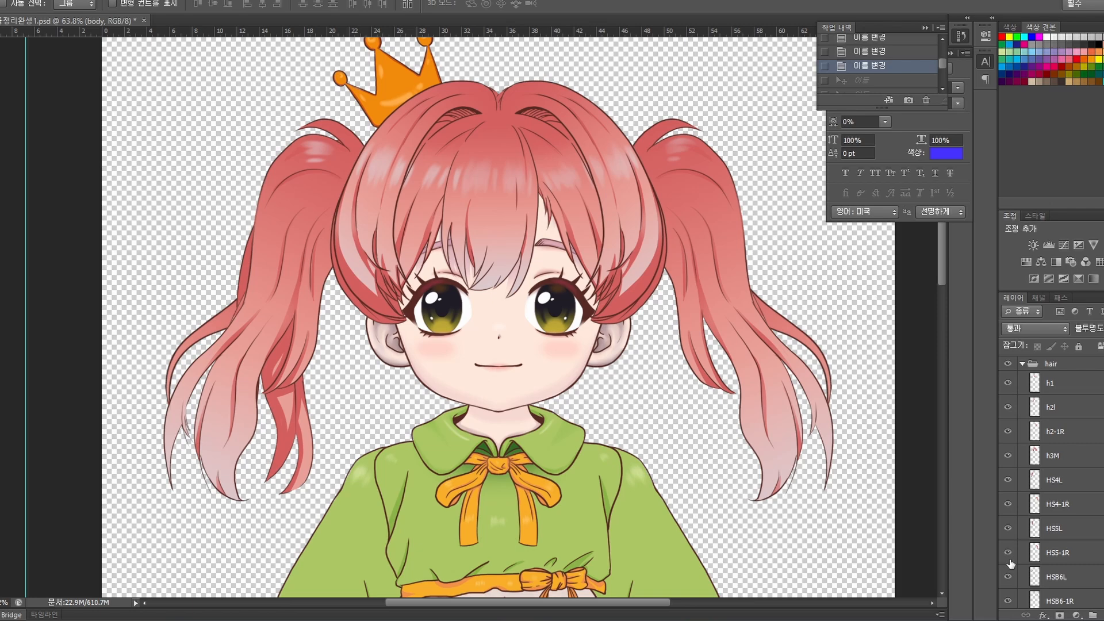
click(1009, 554)
Toggle the HSB6L and HSB6-1R layers off and on, and view the character from crown to skirt
scroll(1010, 563, down, 1)
click(1008, 563)
click(1009, 563)
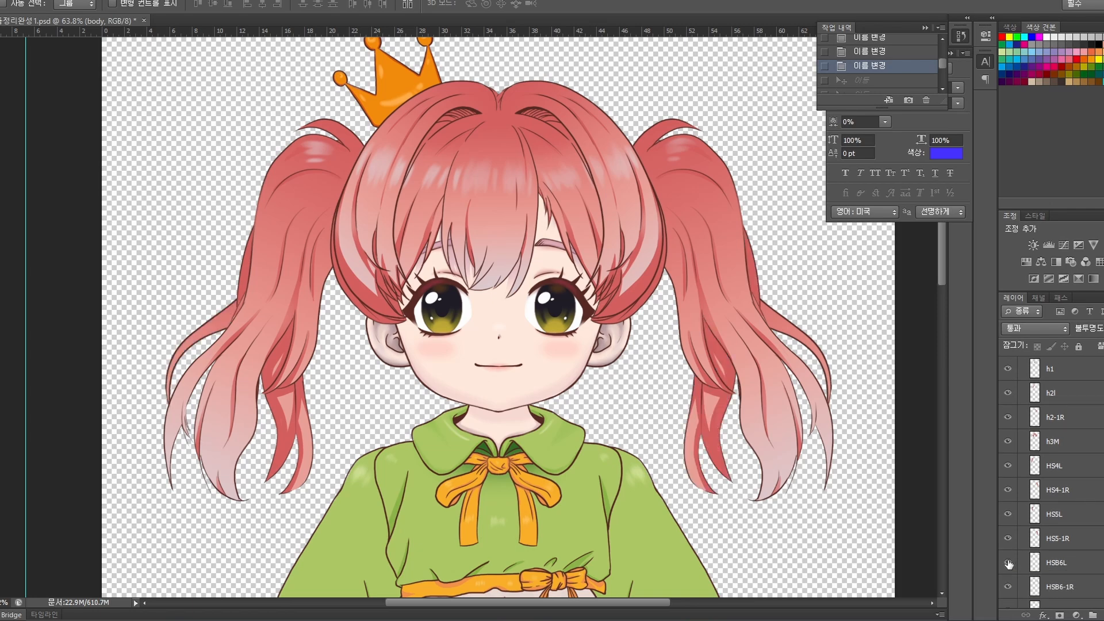
click(1009, 588)
click(1009, 588)
scroll(571, 396, down, 3)
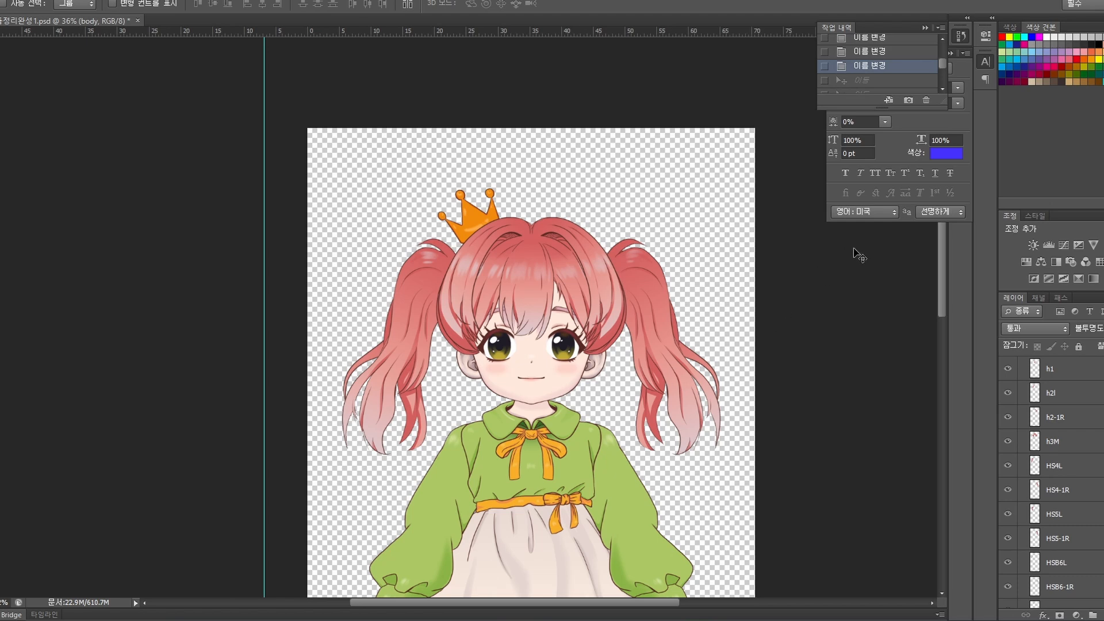
drag(940, 284, 943, 322)
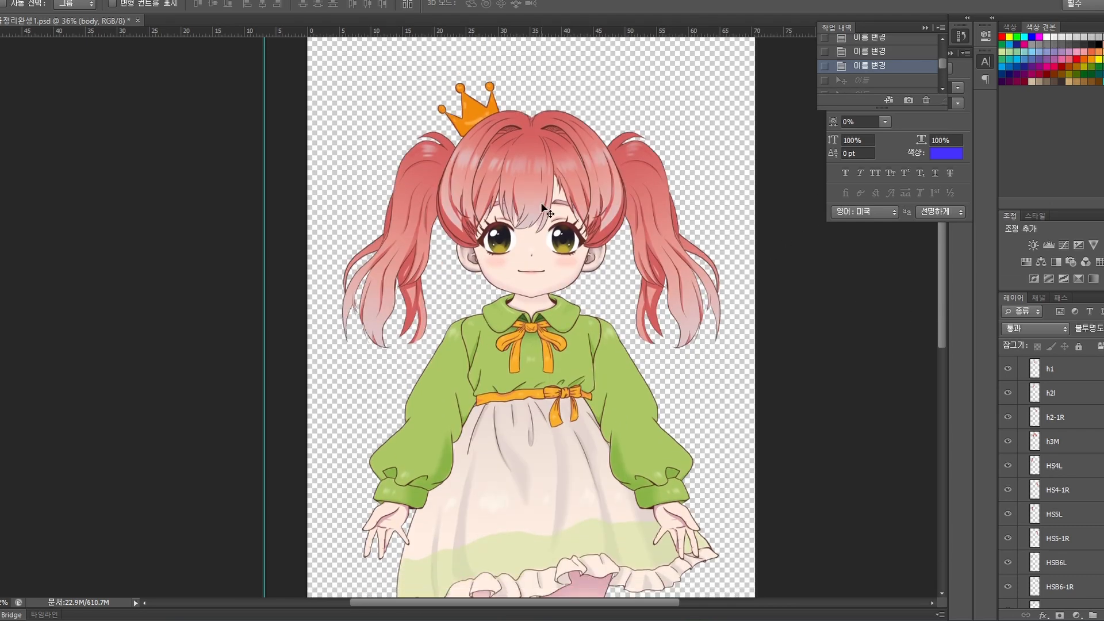